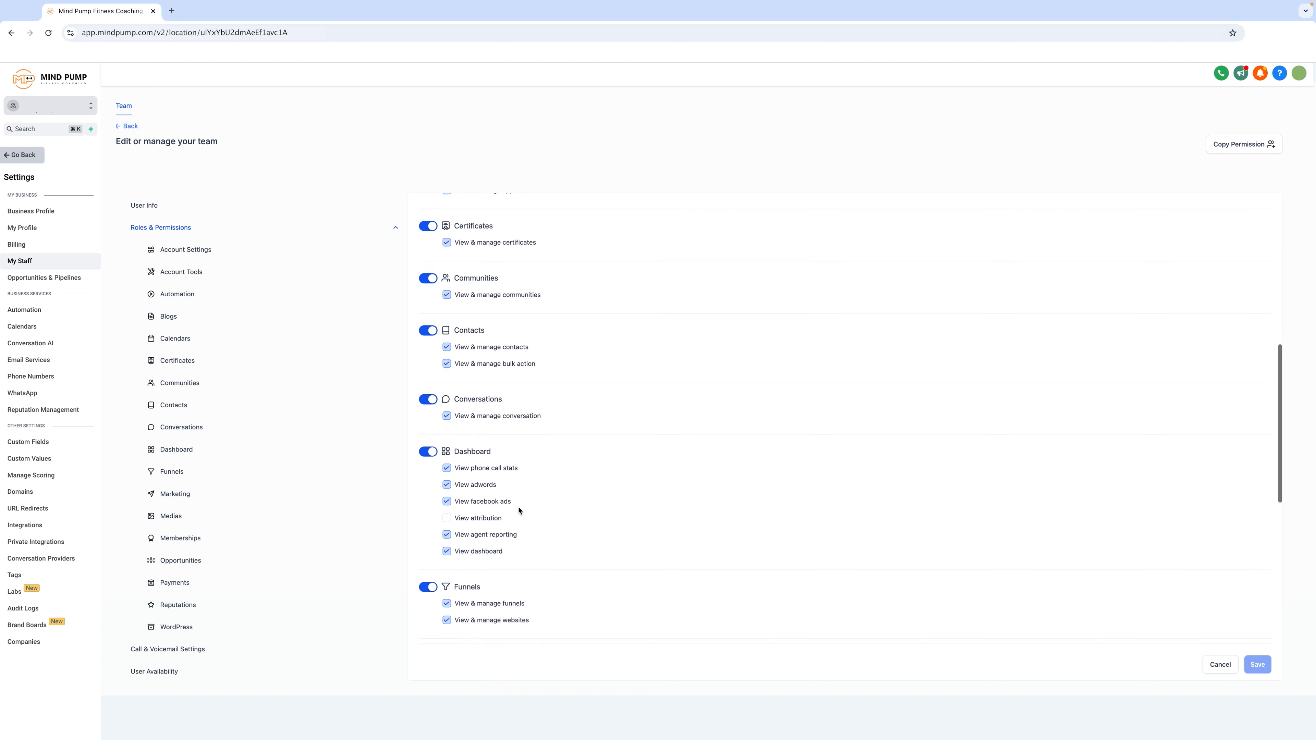
- Turn off the Funnels, Marketing and Memberships permission toggles for the team member
click(430, 485)
scroll(518, 472, down, 4)
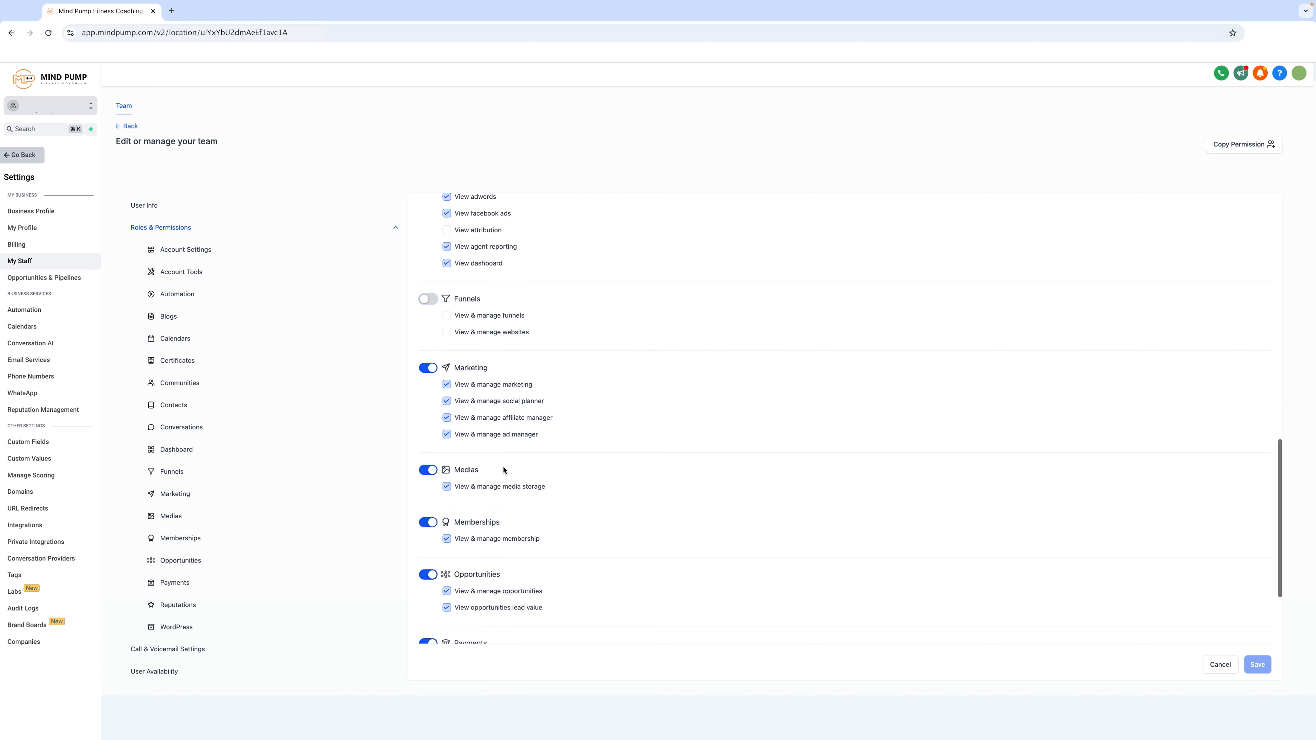
click(431, 370)
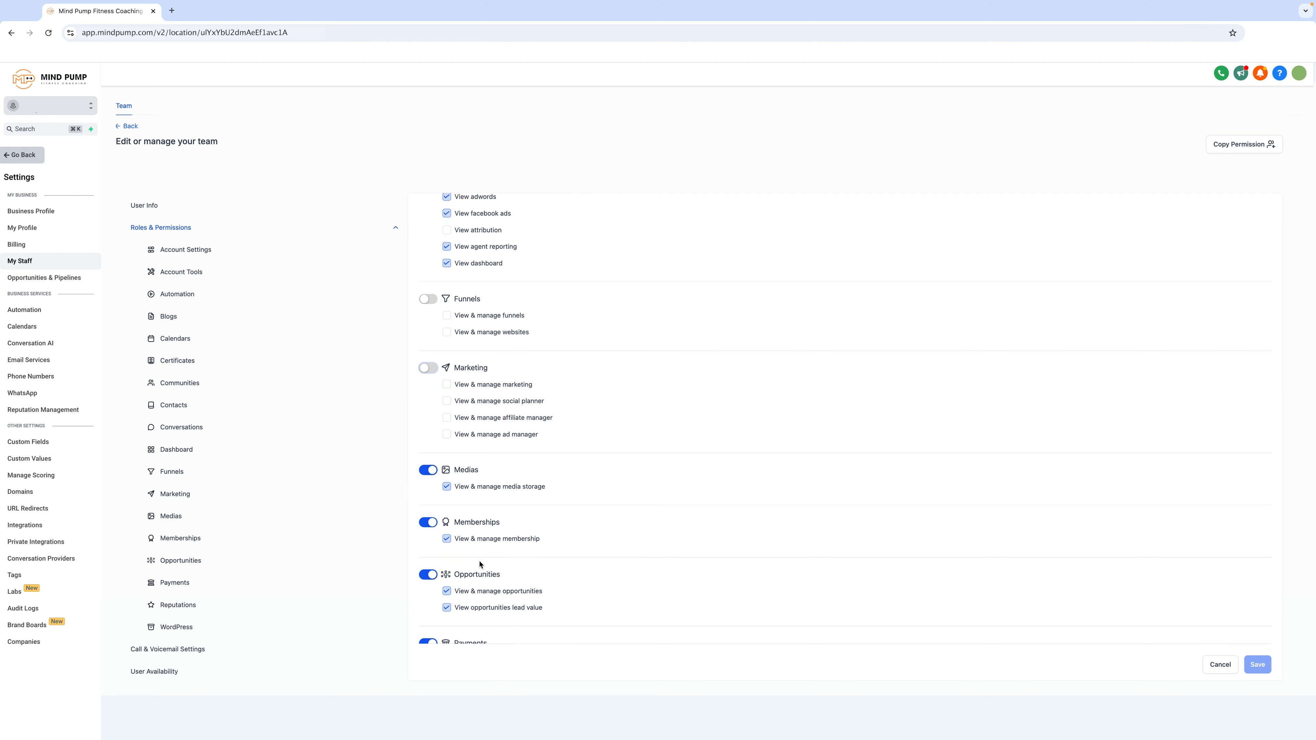
click(426, 524)
scroll(626, 540, down, 5)
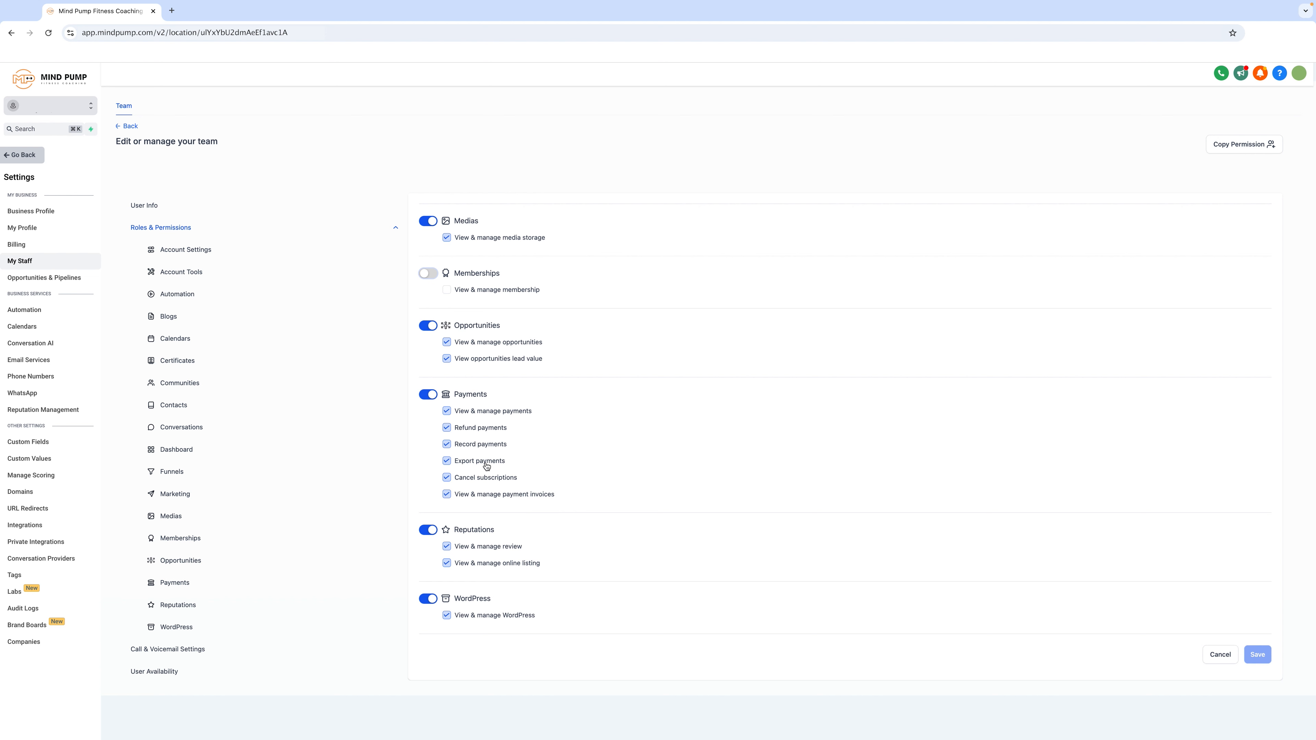
- Uncheck individual Payments permissions such as Cancel subscriptions
click(476, 481)
click(485, 435)
scroll(643, 521, up, 20)
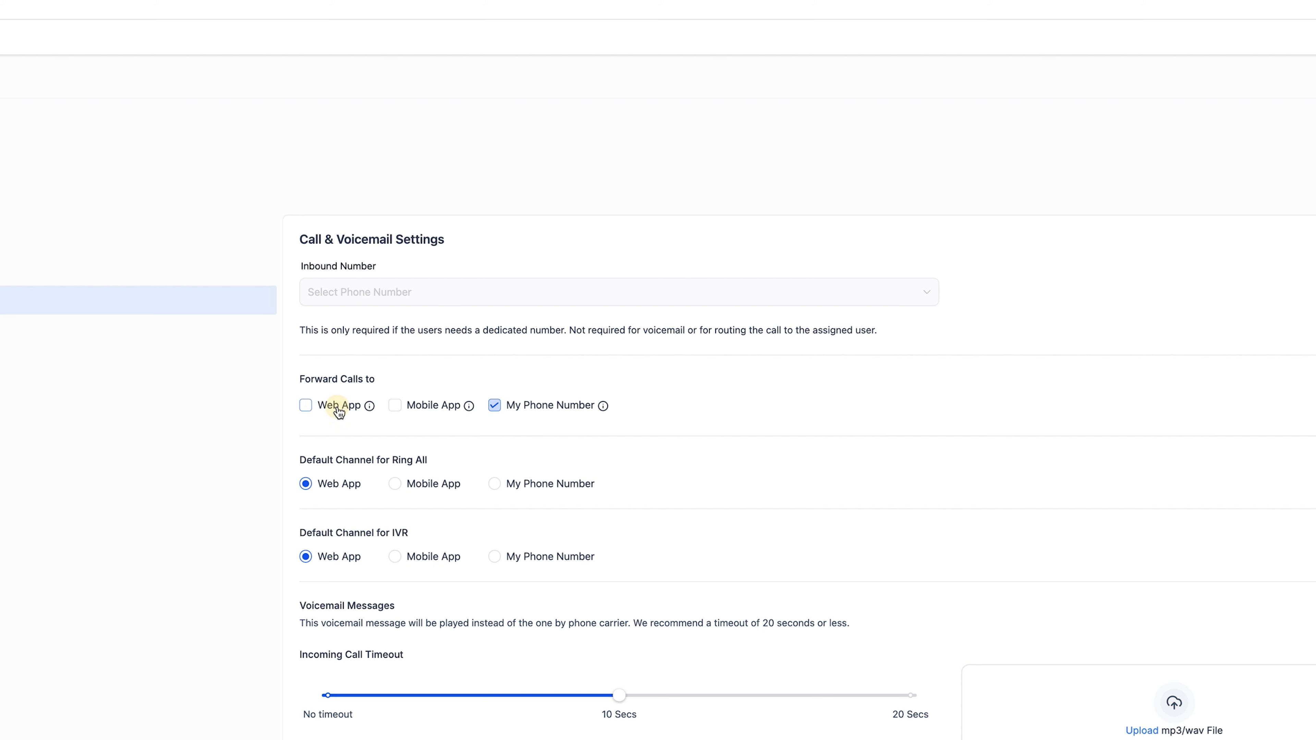
- Enable call forwarding to Web App and Mobile App, keeping Web App as the Ring All default channel
click(356, 409)
click(428, 410)
click(358, 484)
- Review the default channel settings for Ring All and IVR
click(417, 461)
drag(392, 461, 423, 460)
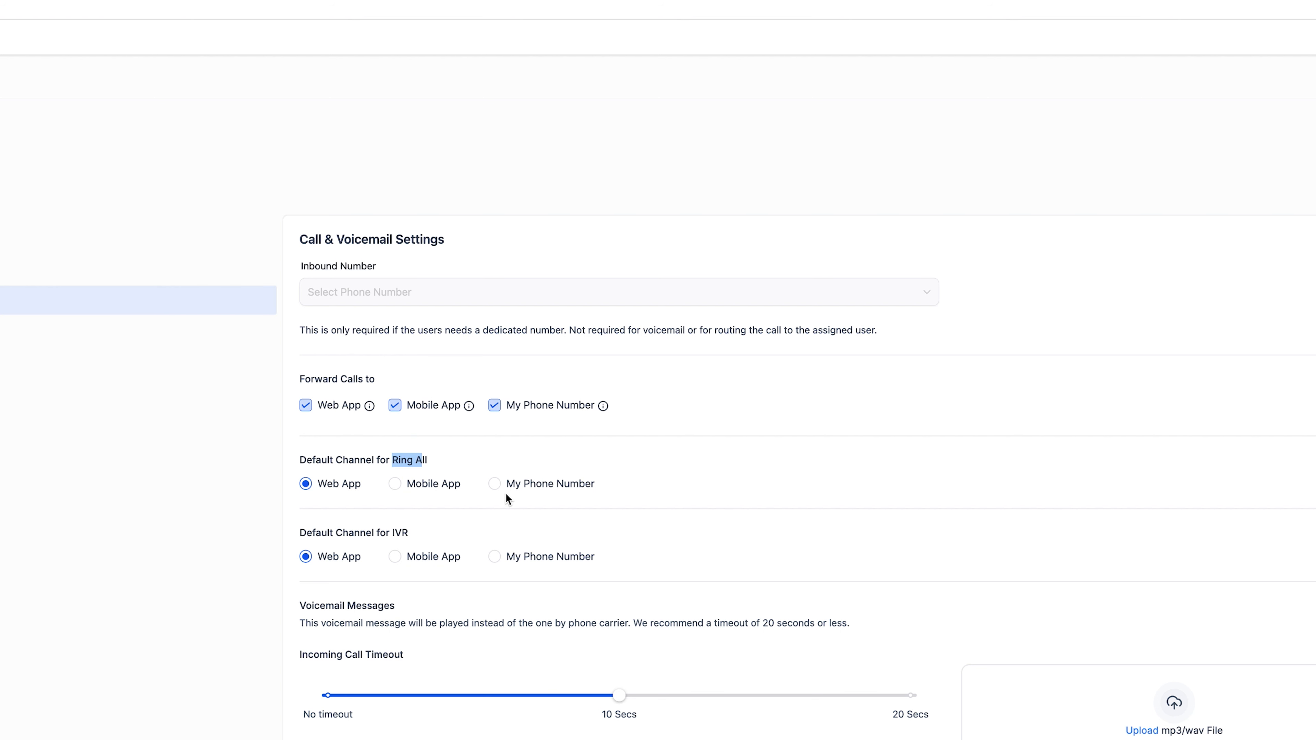
click(613, 453)
drag(298, 533, 421, 535)
click(410, 534)
- Set the incoming call timeout slider to 10 Secs
scroll(426, 591, down, 4)
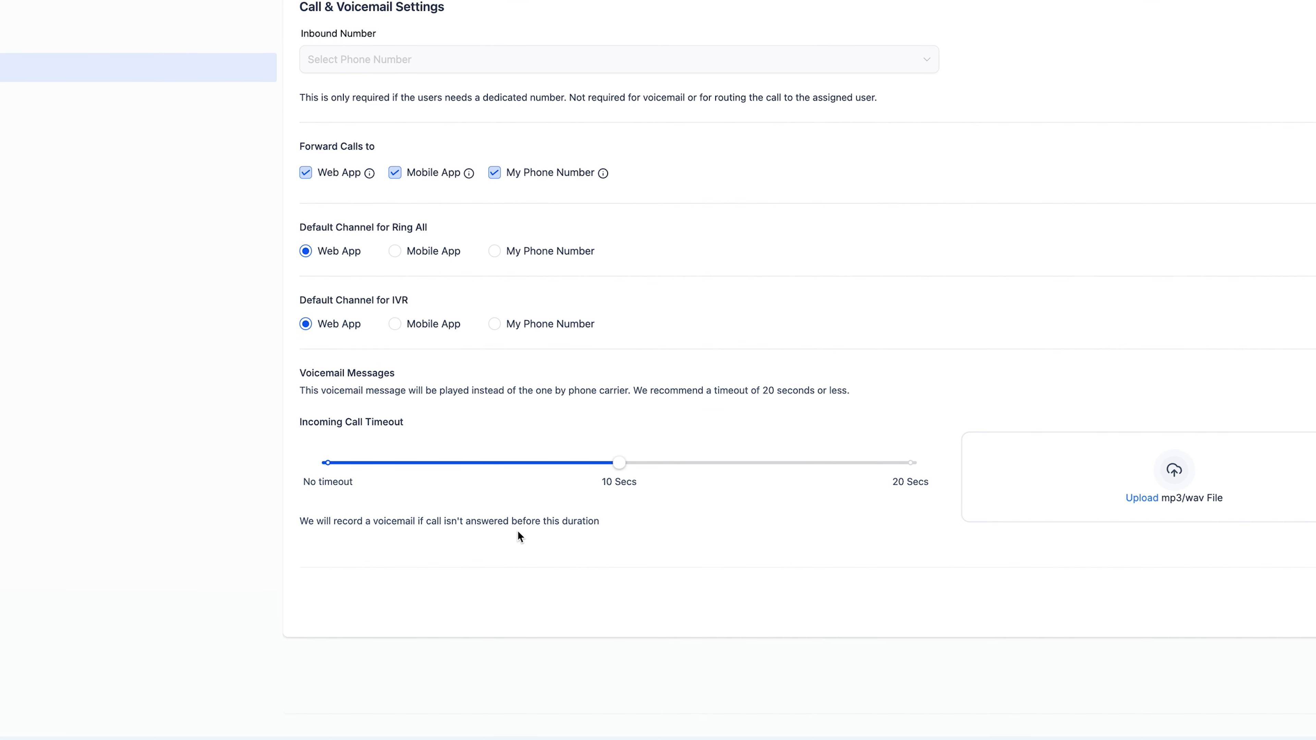
mouse_move(621, 471)
click(638, 469)
mouse_move(639, 469)
mouse_down()
mouse_move(911, 473)
mouse_move(229, 483)
mouse_move(619, 465)
mouse_up()
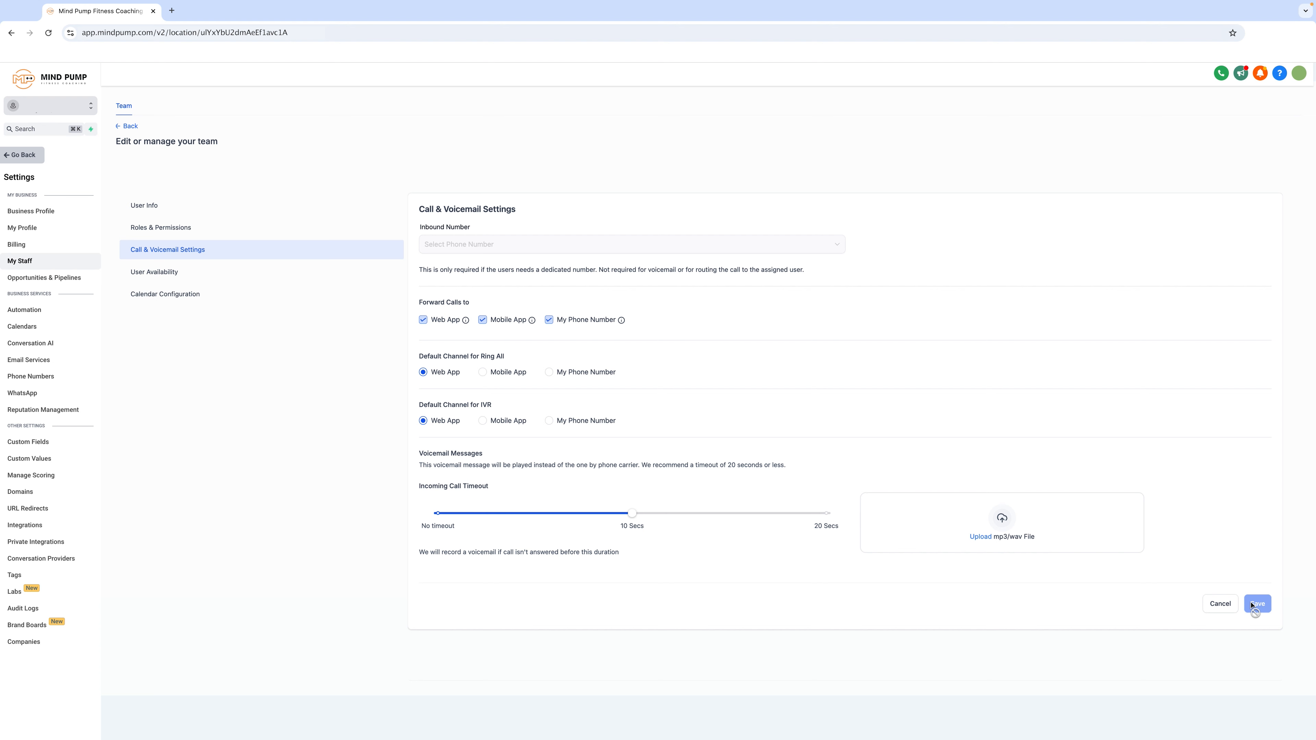
- Open the User Availability settings for the team member
click(208, 272)
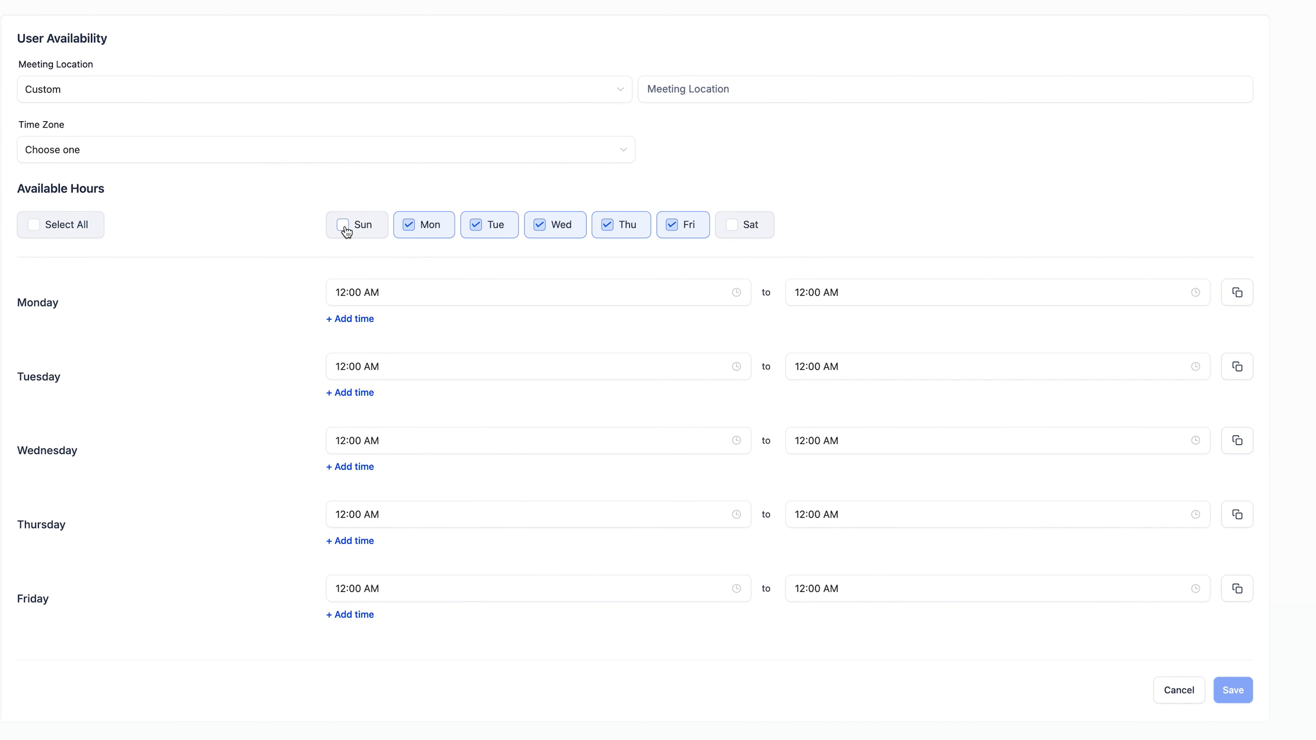
click(366, 233)
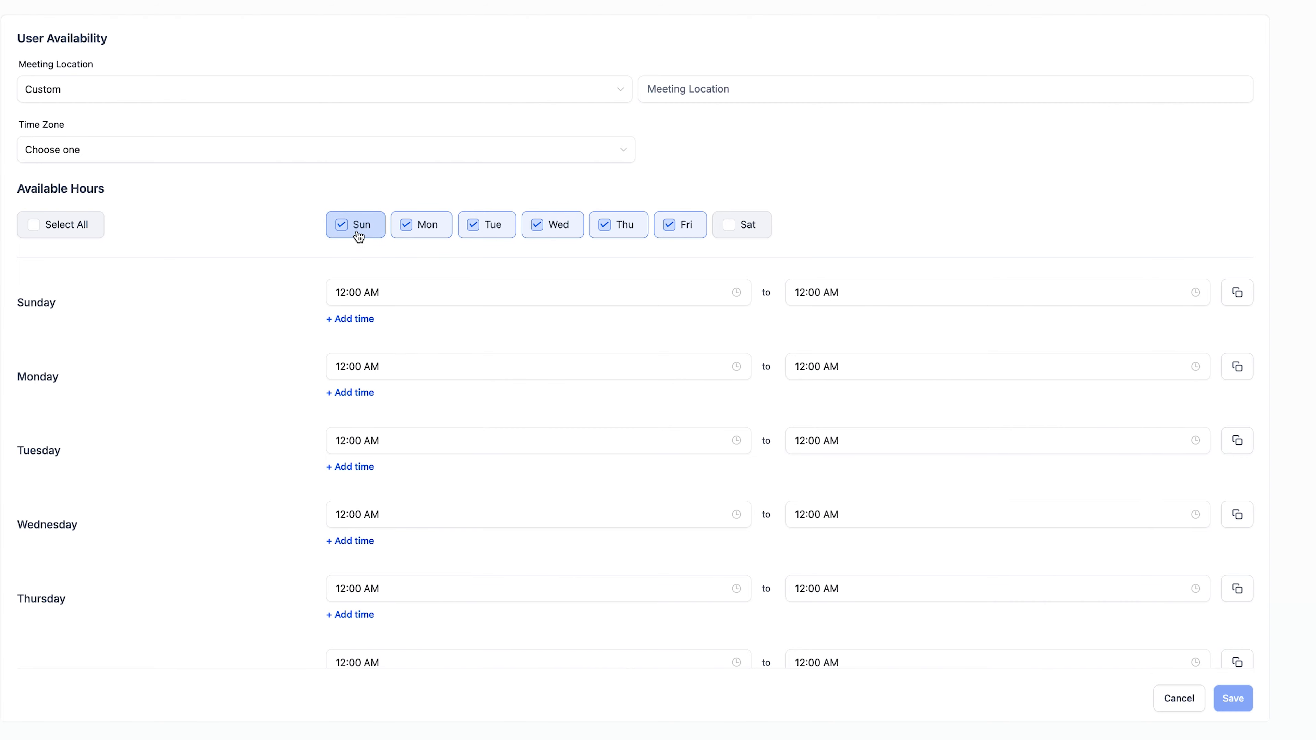
click(733, 227)
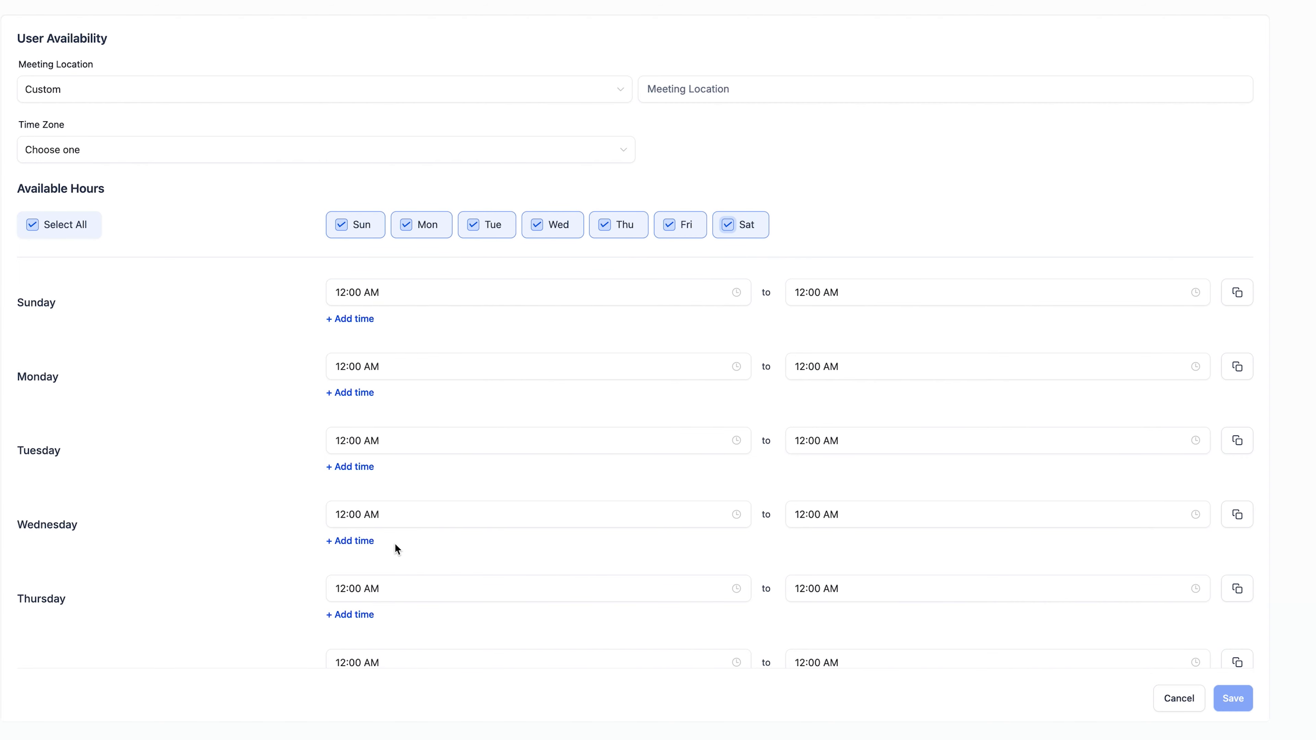
scroll(395, 549, down, 3)
scroll(464, 568, up, 3)
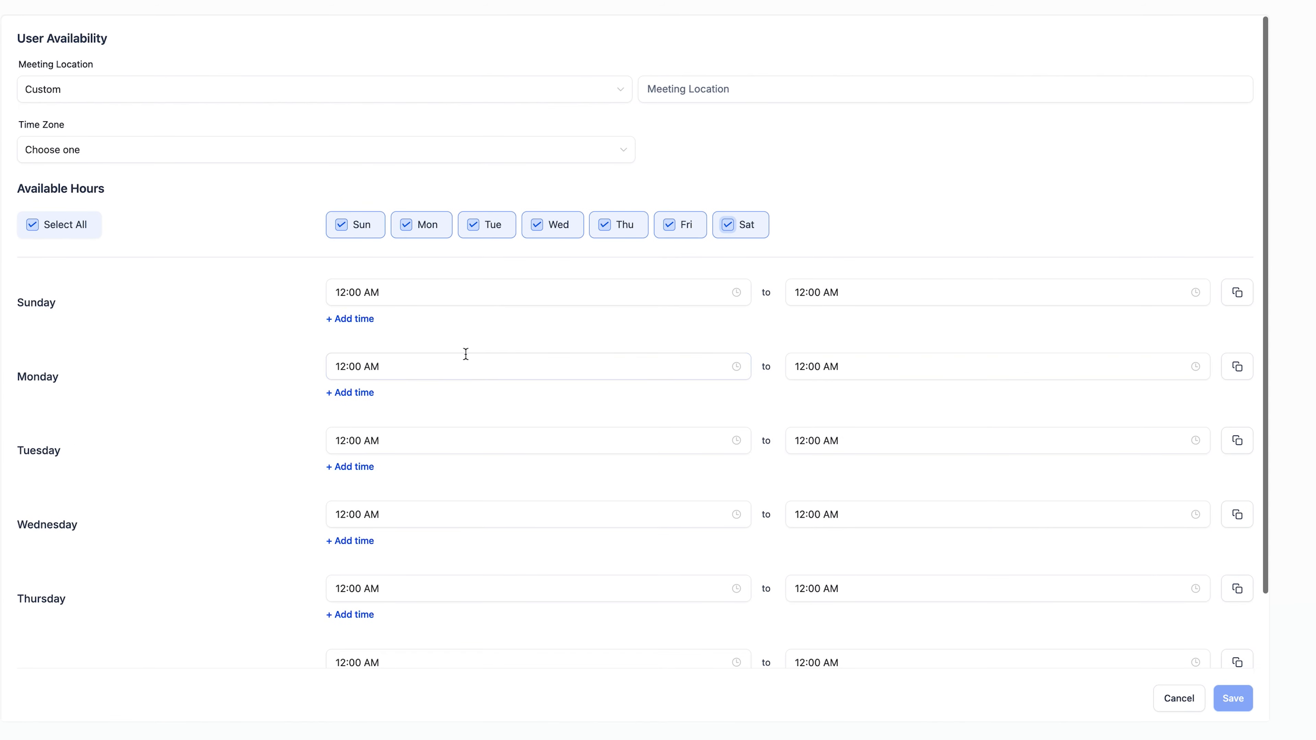
click(359, 232)
click(735, 231)
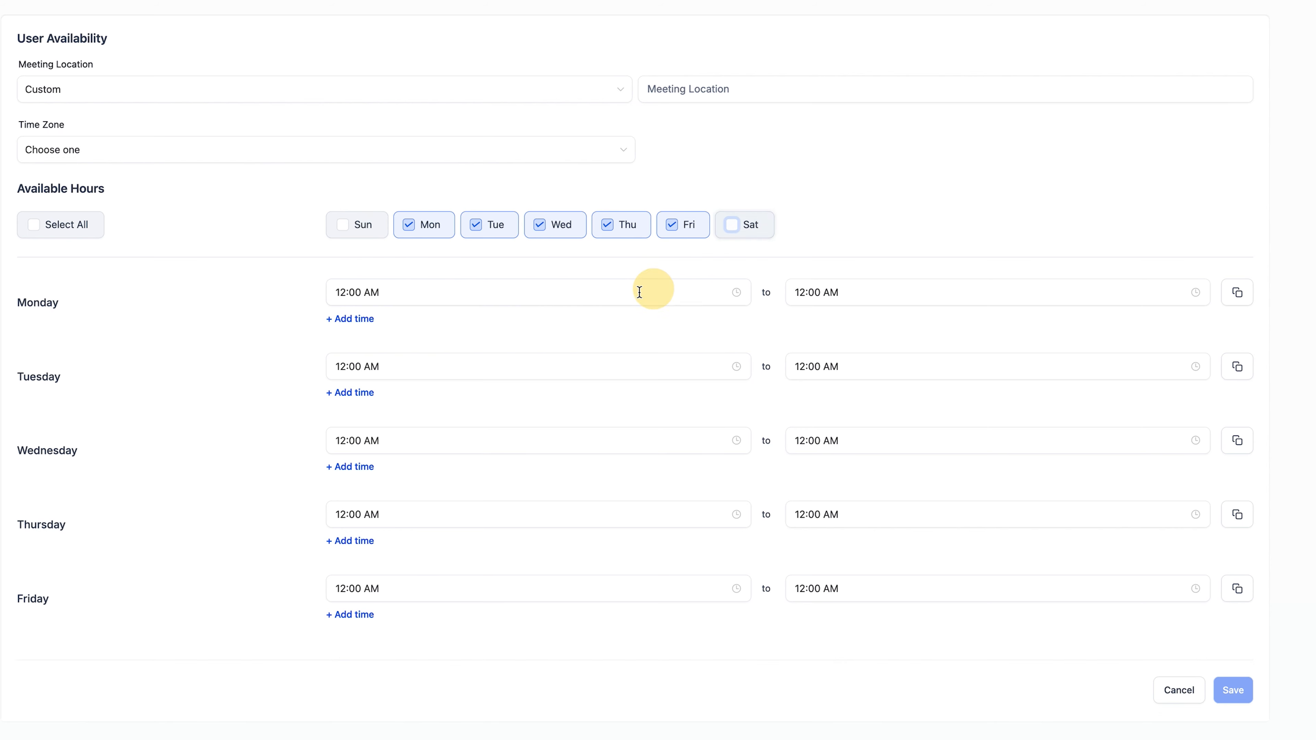
- Set Monday's hours from 09:00 AM to 05:00 PM and copy them to the other weekdays
click(388, 291)
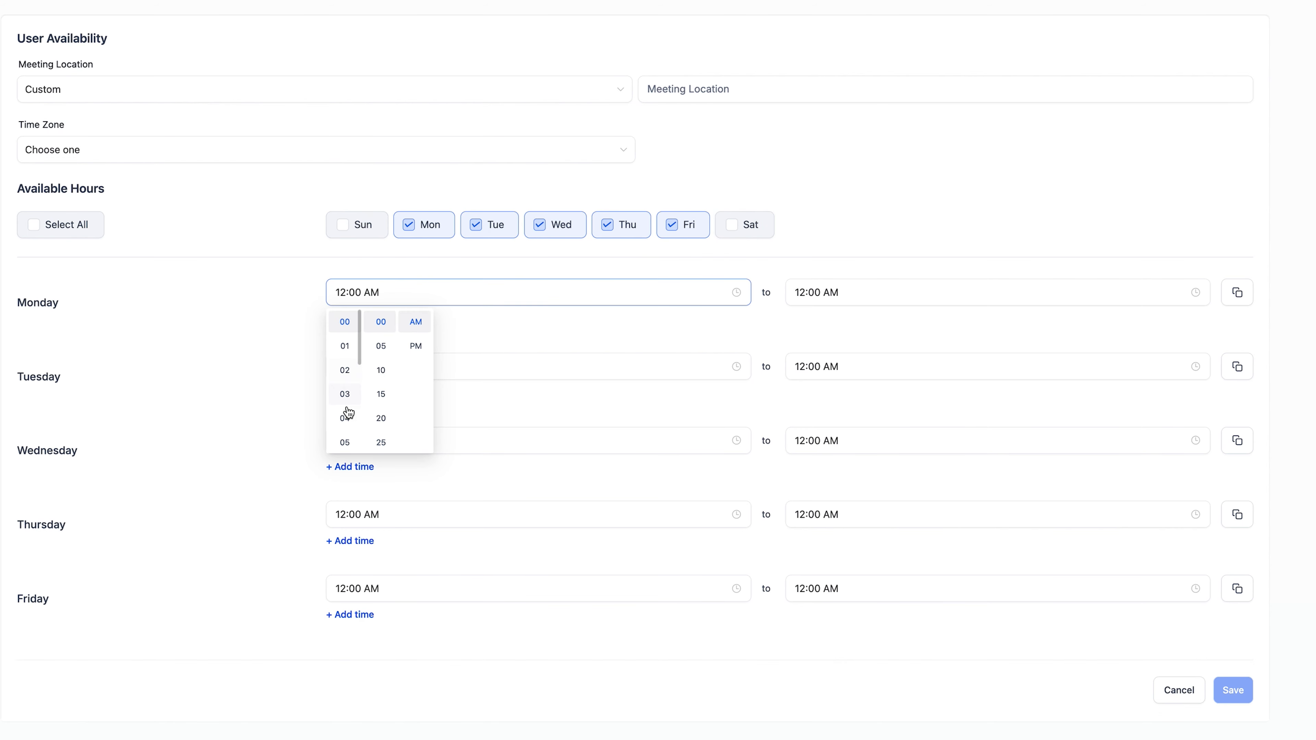
scroll(346, 414, down, 3)
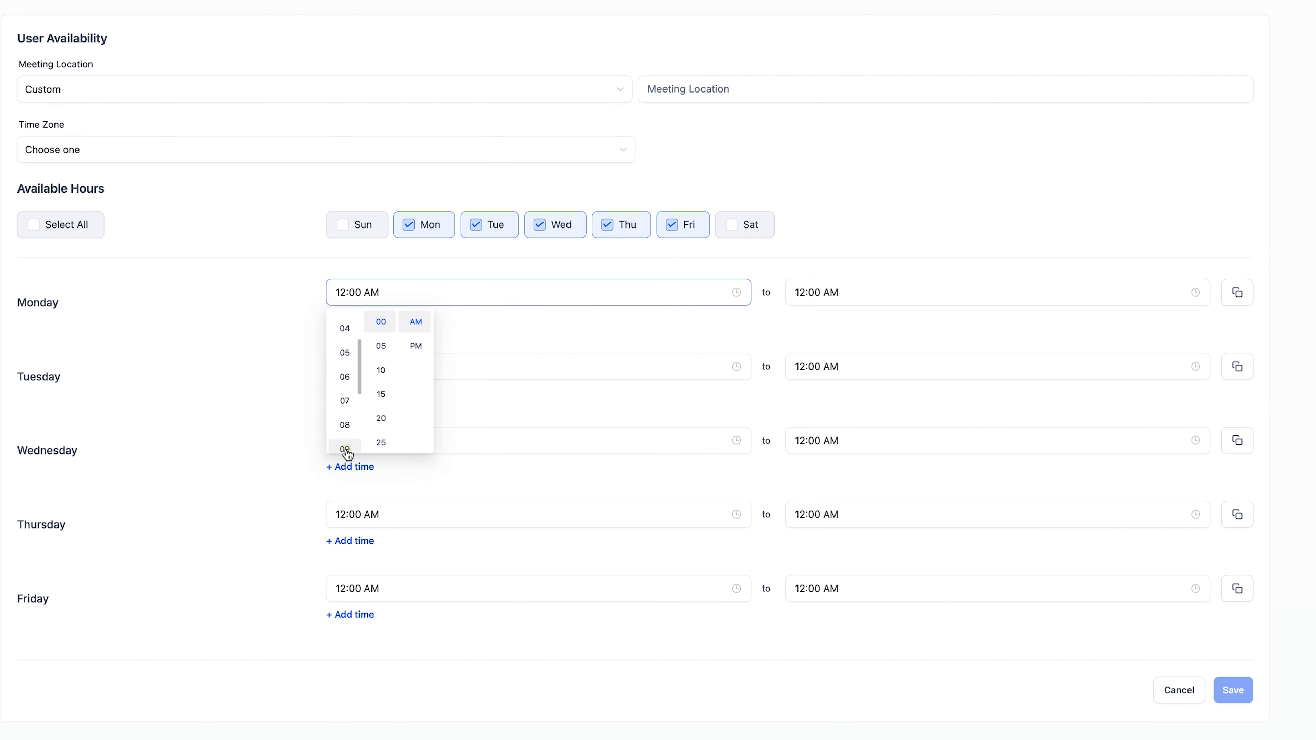
click(345, 449)
click(849, 295)
scroll(807, 389, down, 2)
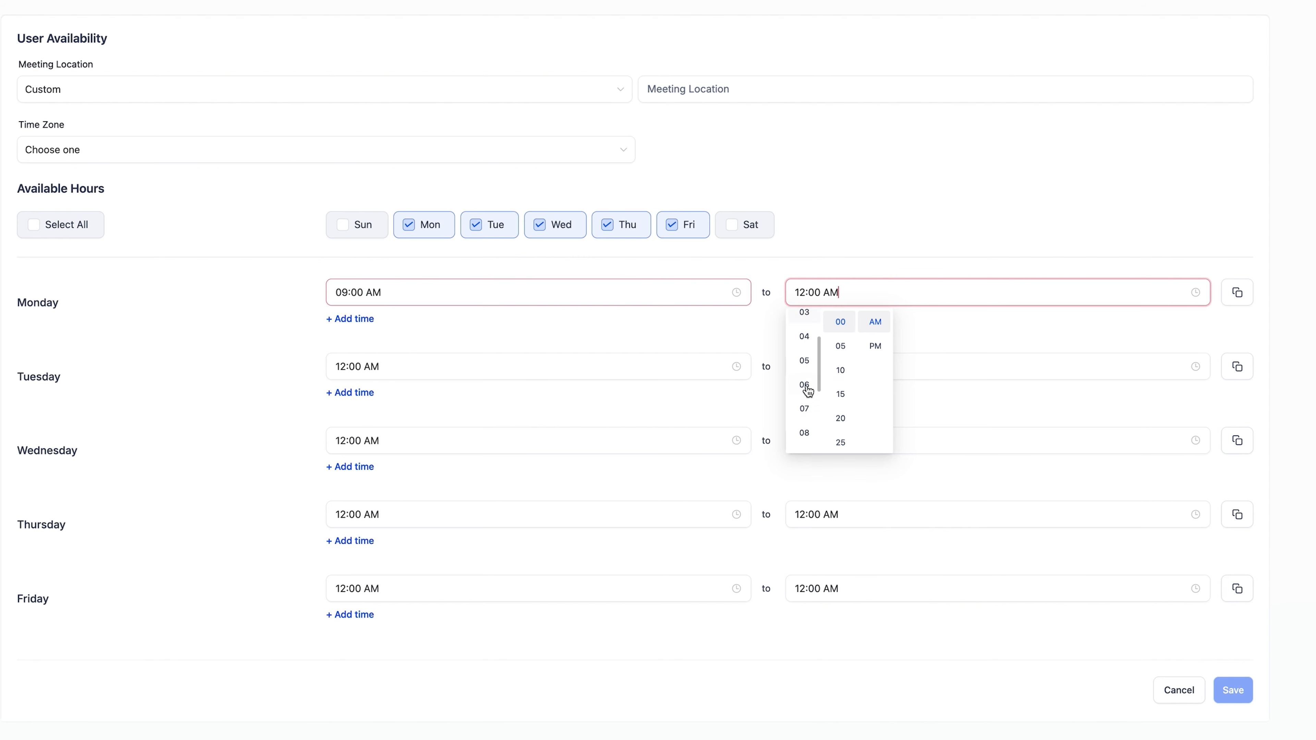
click(806, 362)
click(875, 346)
click(882, 230)
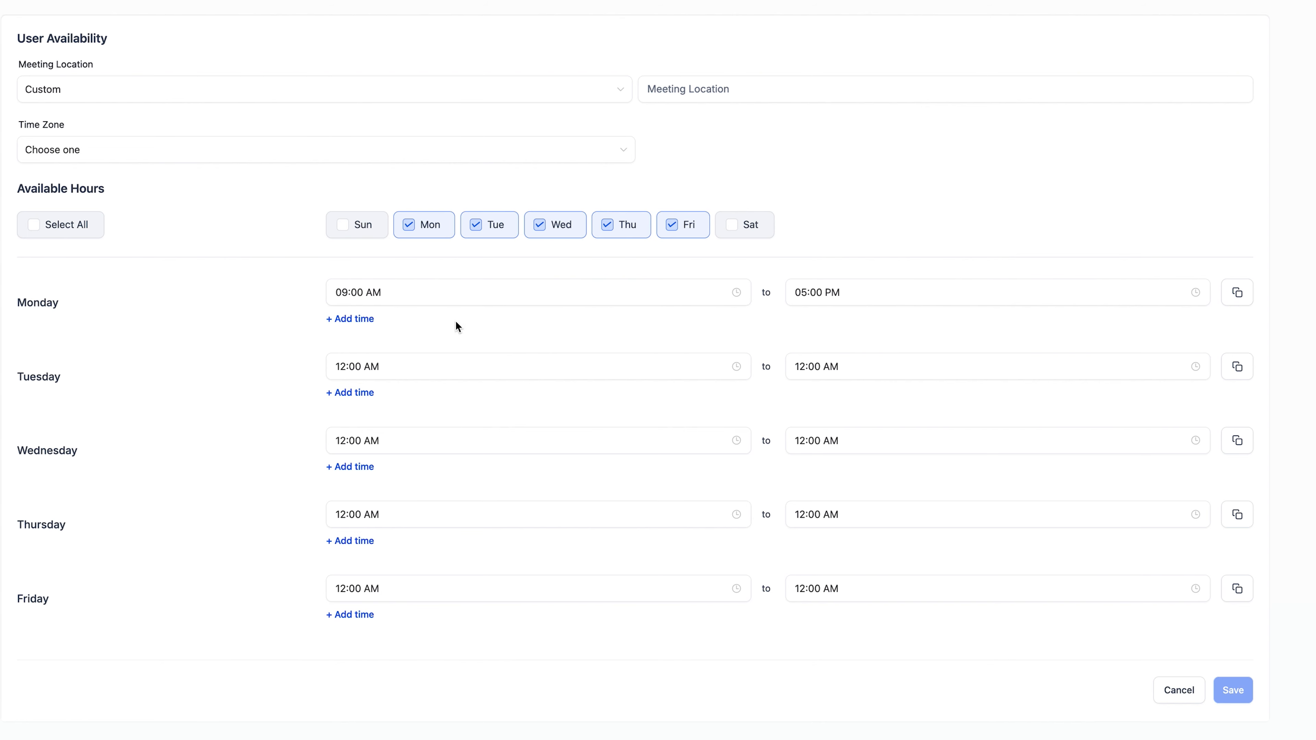
click(1241, 300)
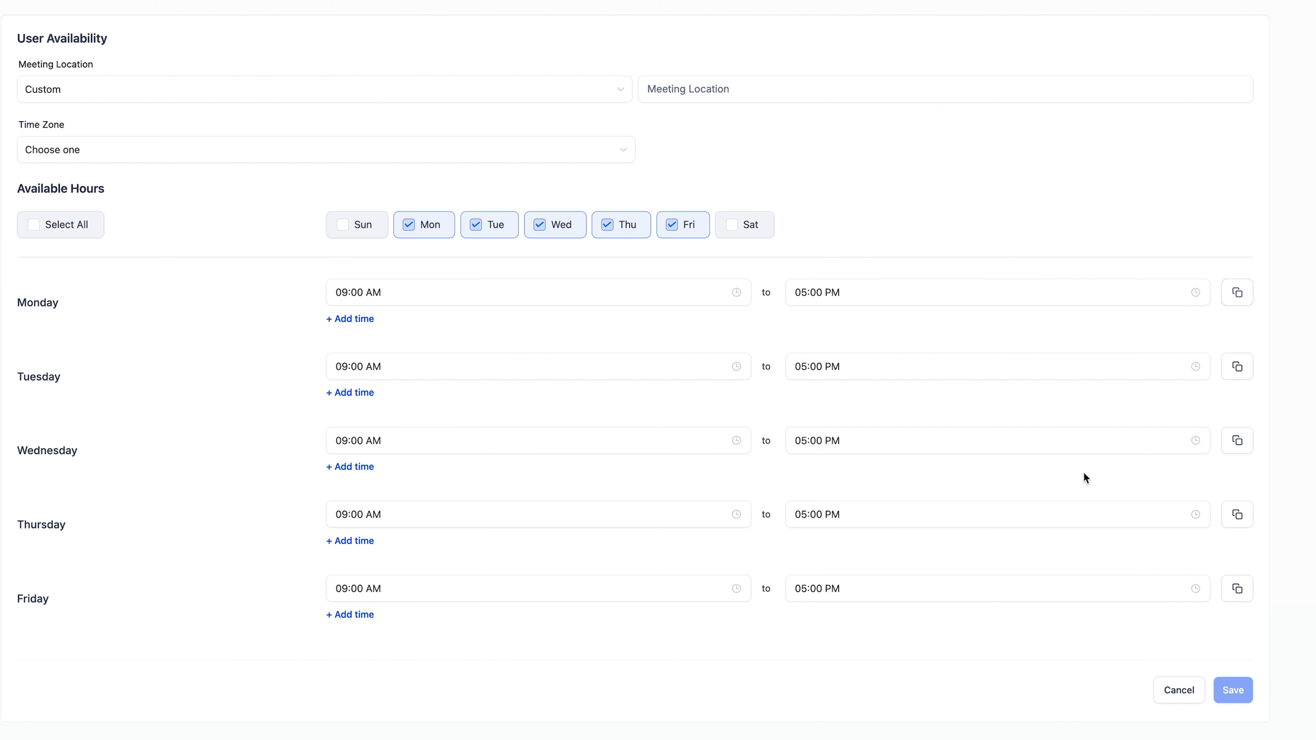
- Change Friday's end time to 02:00 PM
click(847, 586)
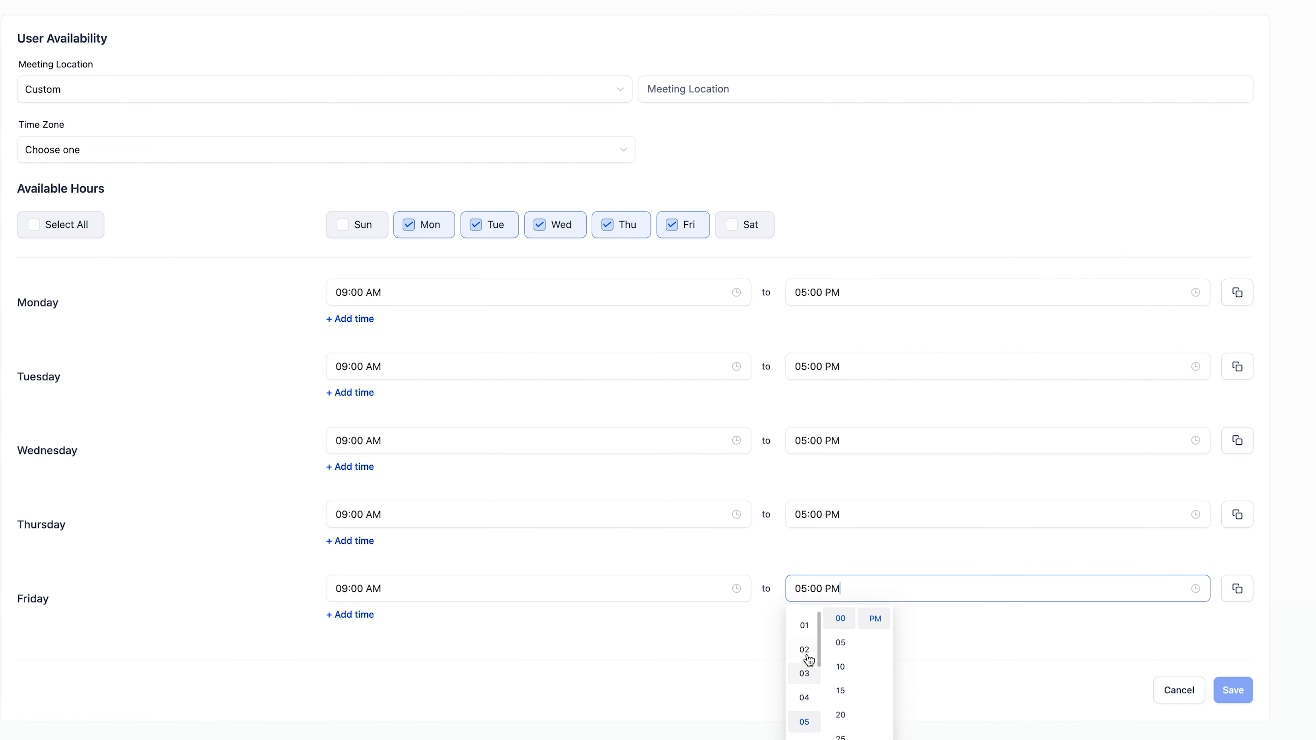
click(804, 650)
click(940, 646)
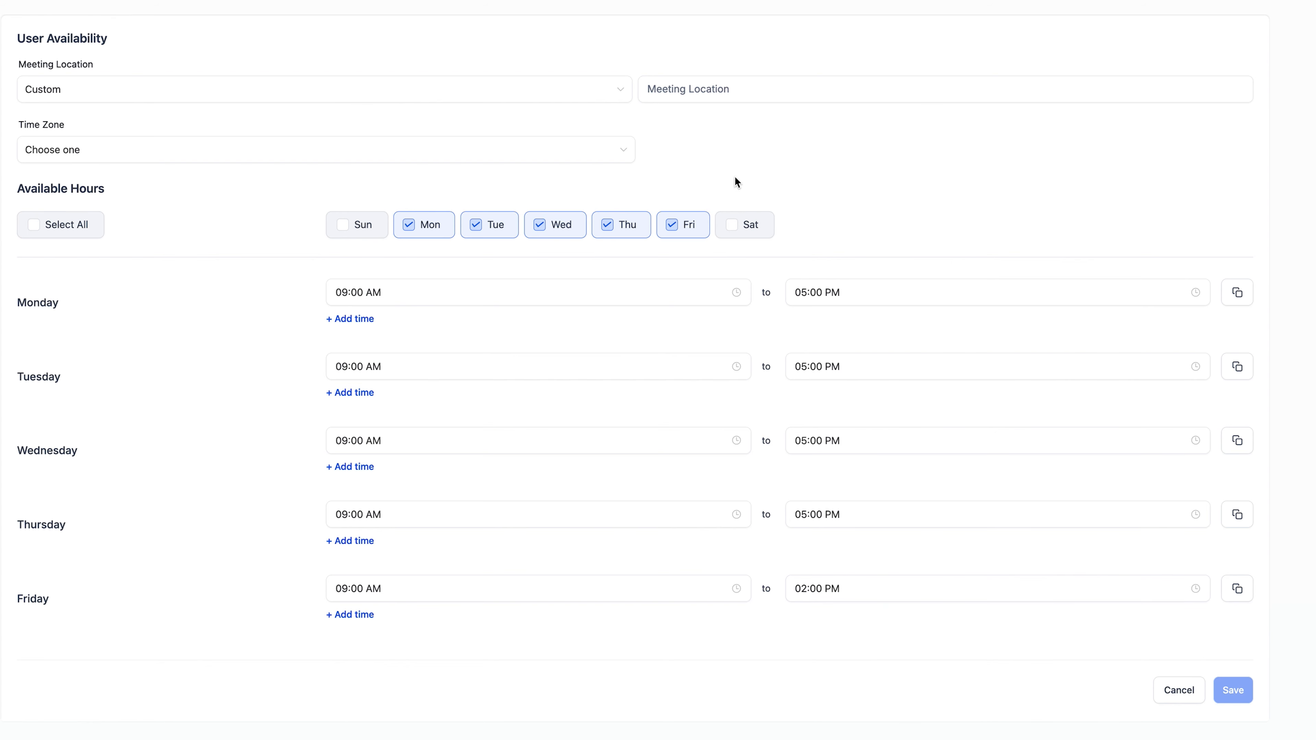
- Set the time zone to GMT+01:00 Europe/London (BST)
click(61, 159)
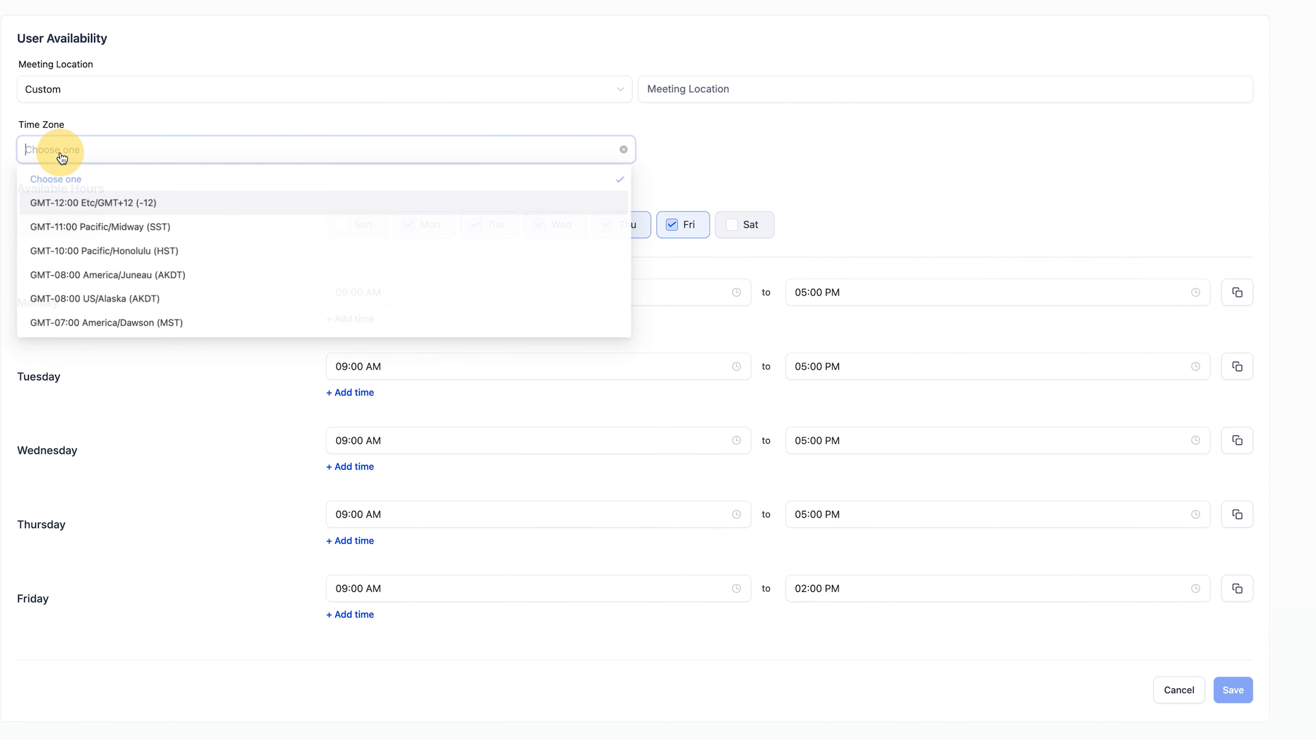
scroll(145, 254, down, 3)
scroll(149, 258, down, 10)
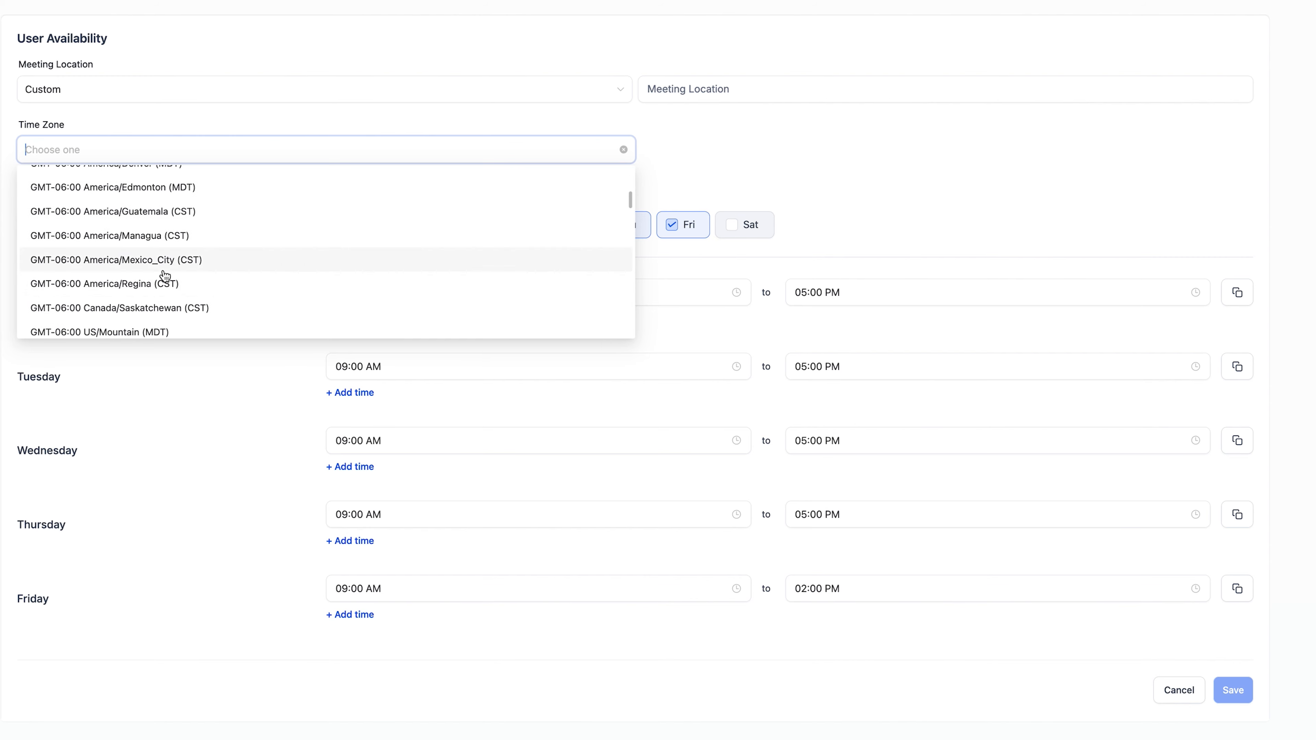
scroll(176, 254, down, 5)
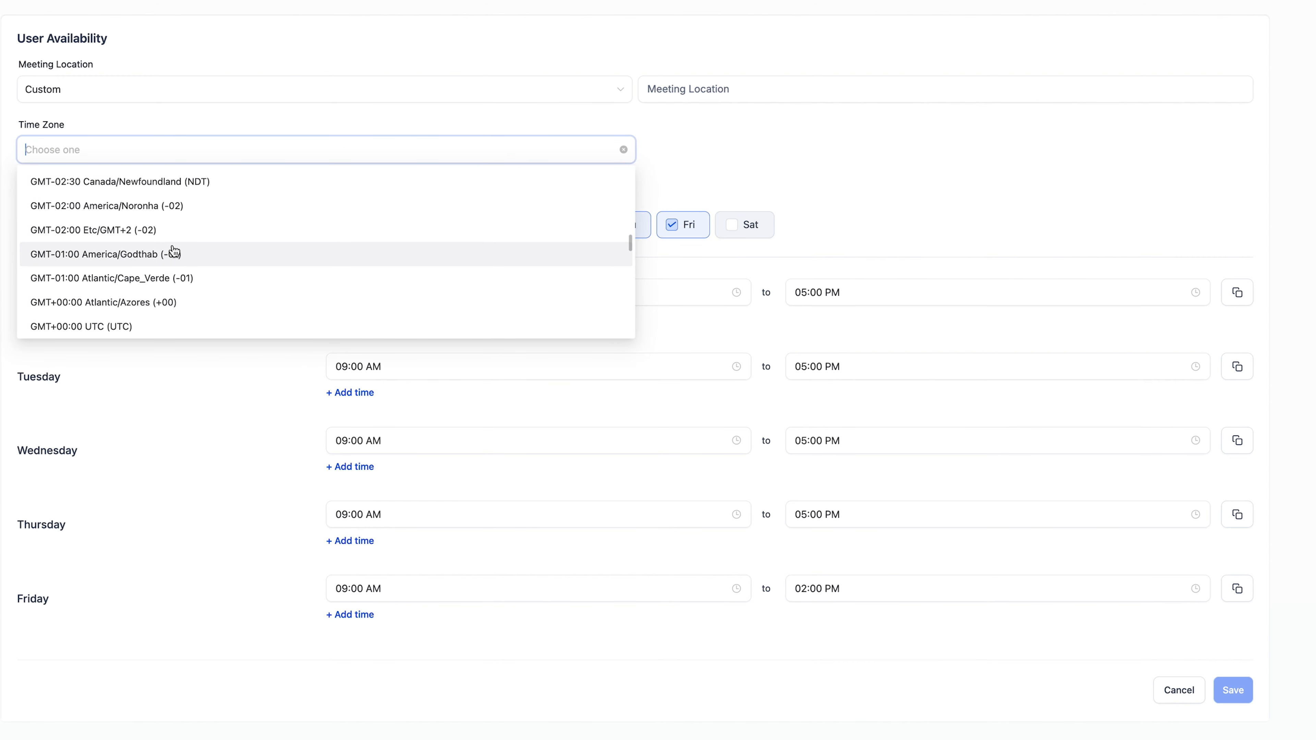
scroll(161, 301, down, 2)
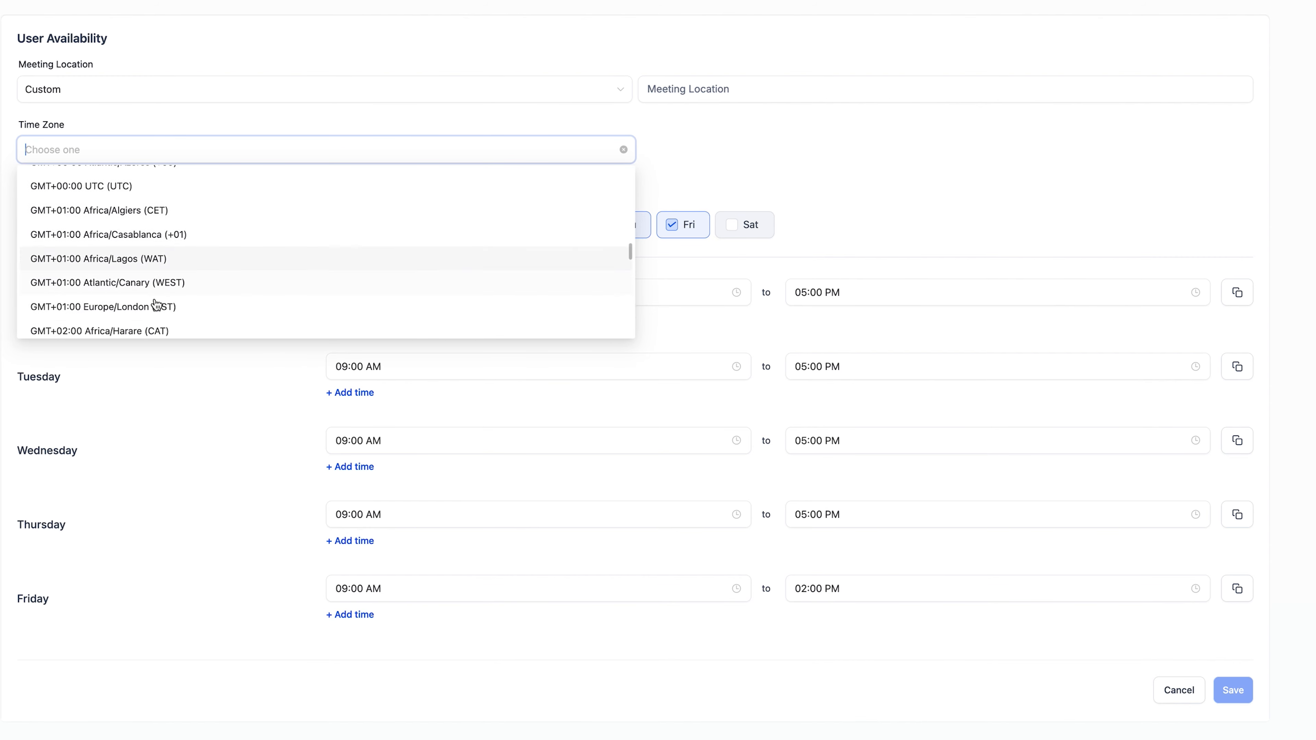
click(163, 304)
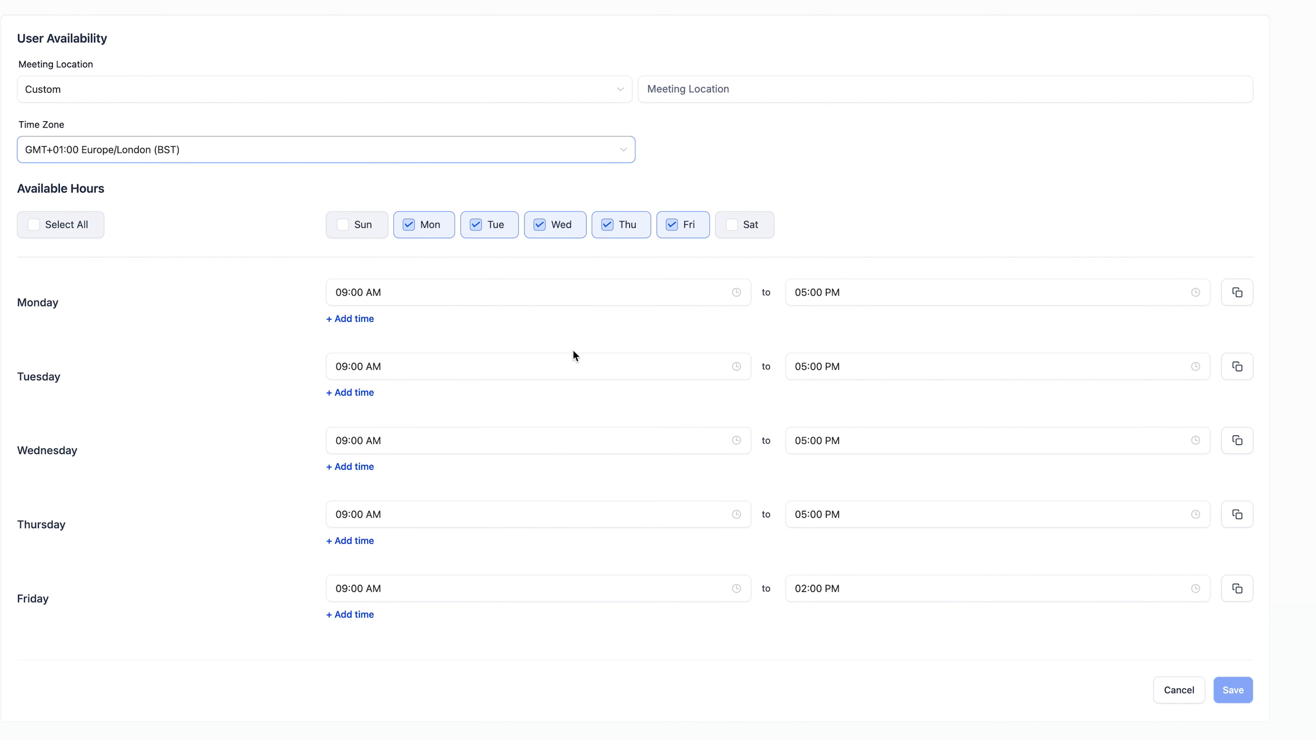
- Try setting the meeting location to Connect Zoom, then close the connection dialog
click(616, 91)
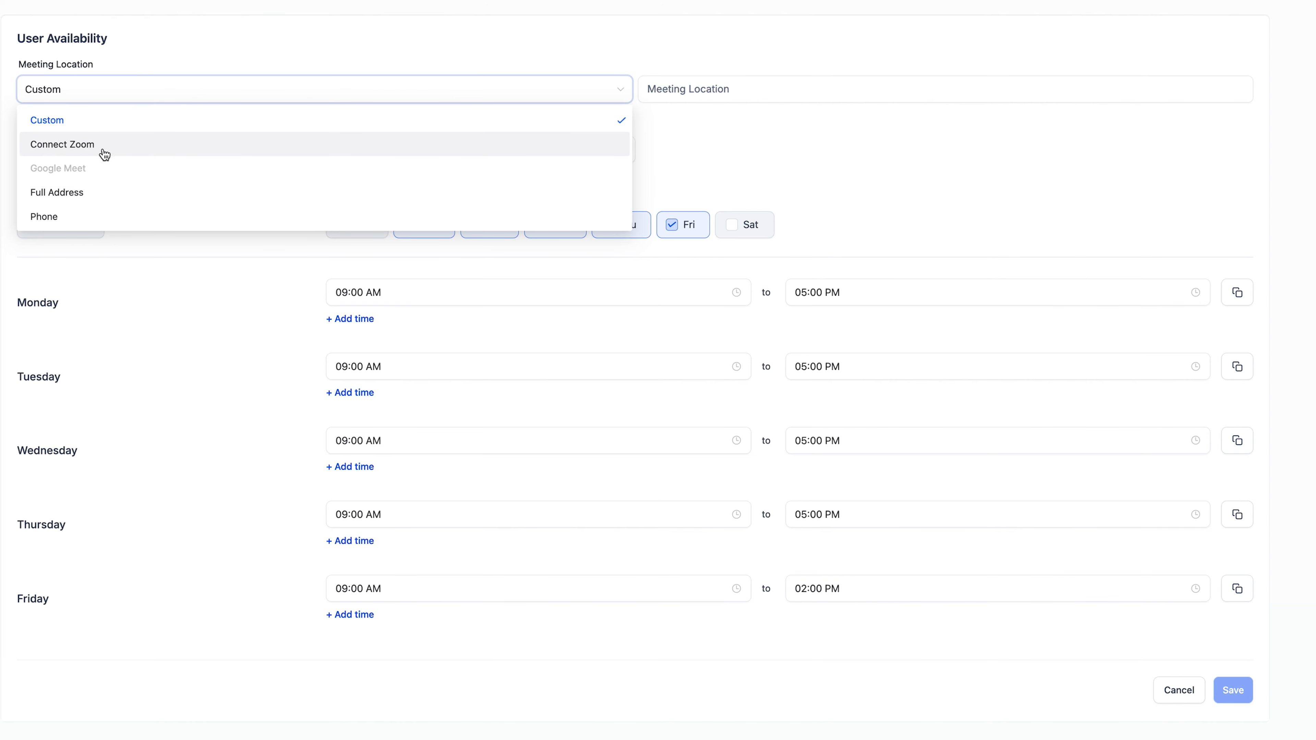
click(86, 153)
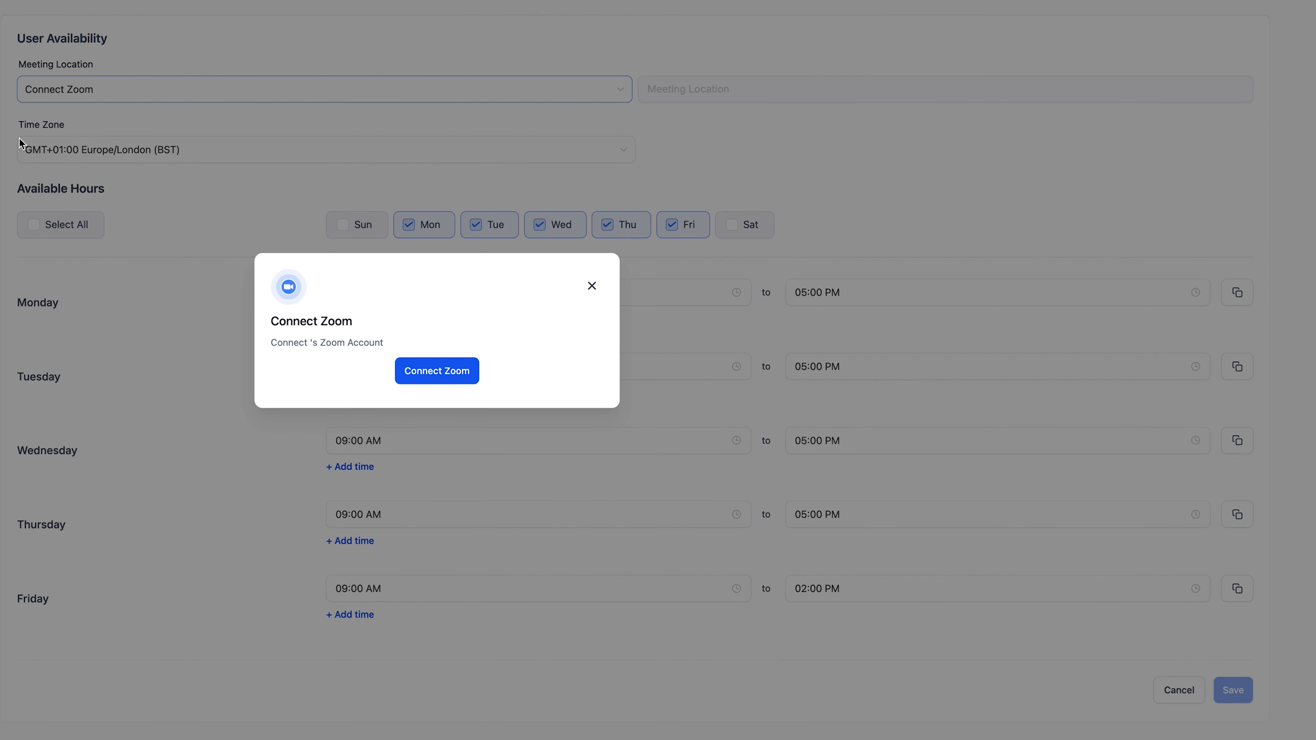
click(592, 288)
click(592, 286)
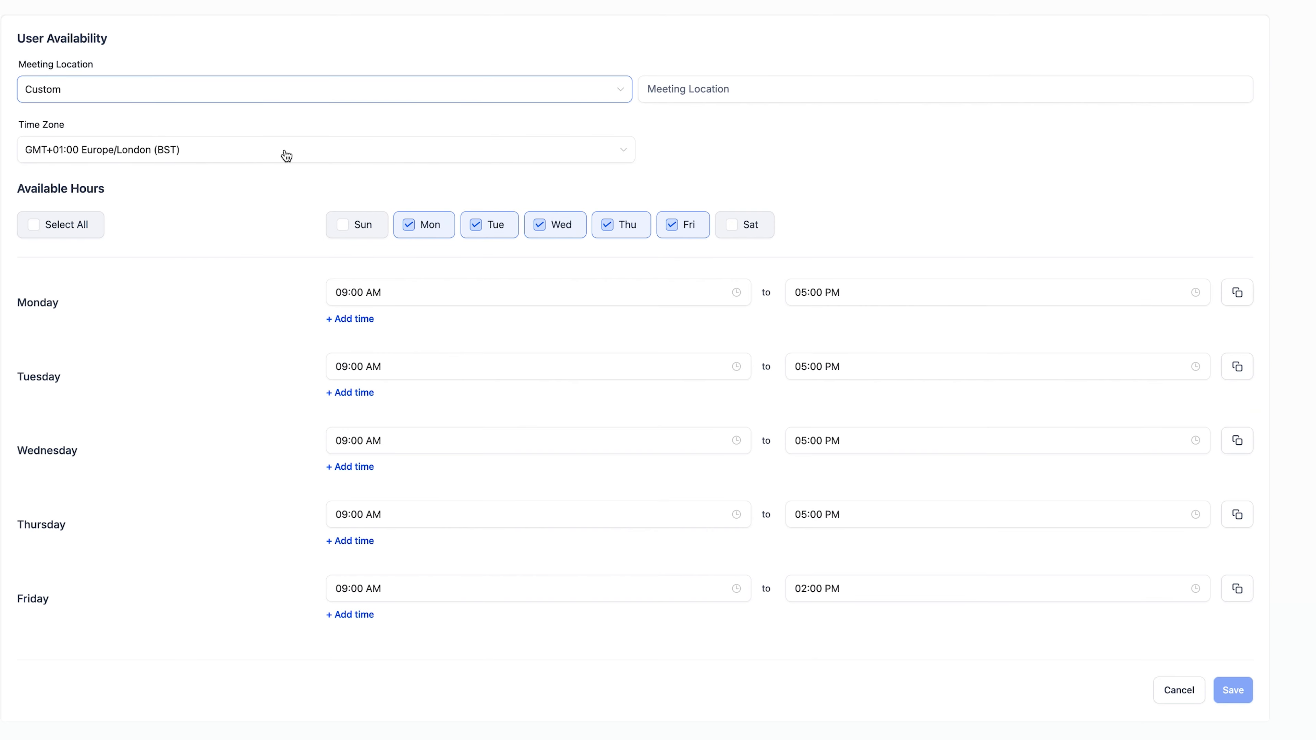
- View the available meeting location options
click(556, 89)
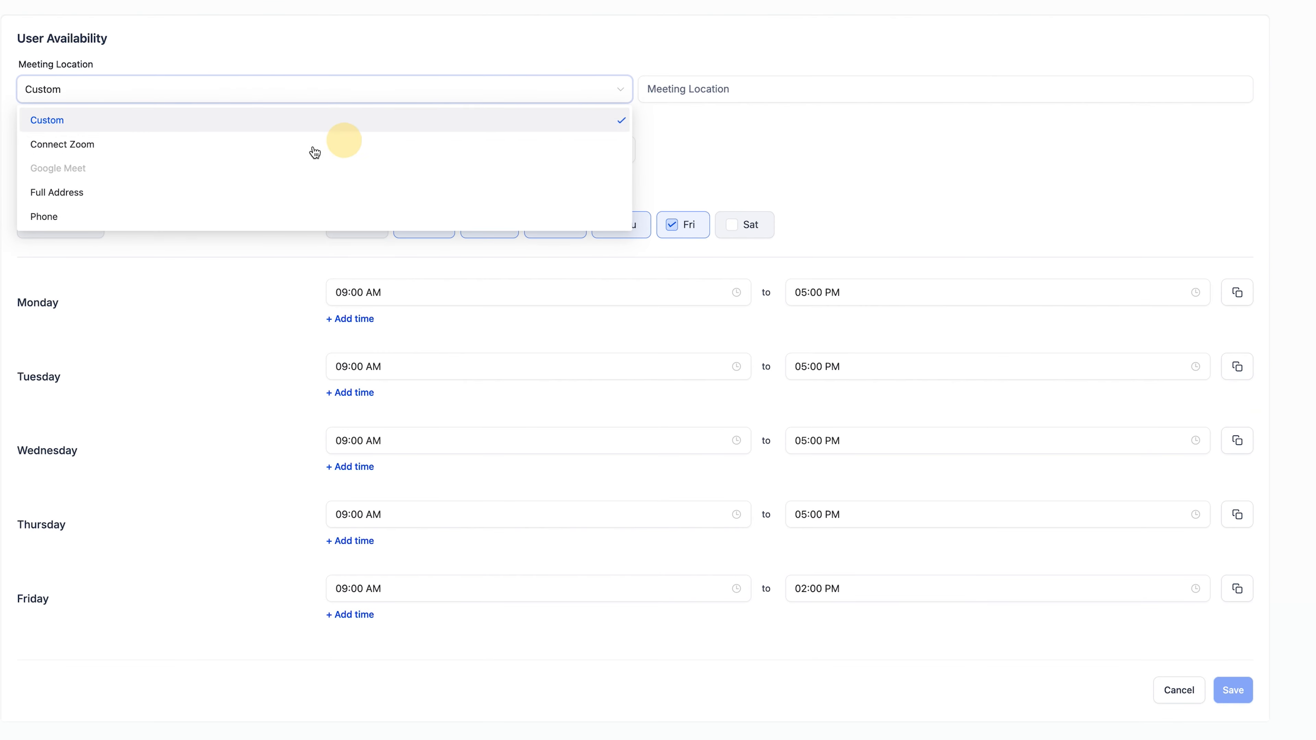
click(821, 121)
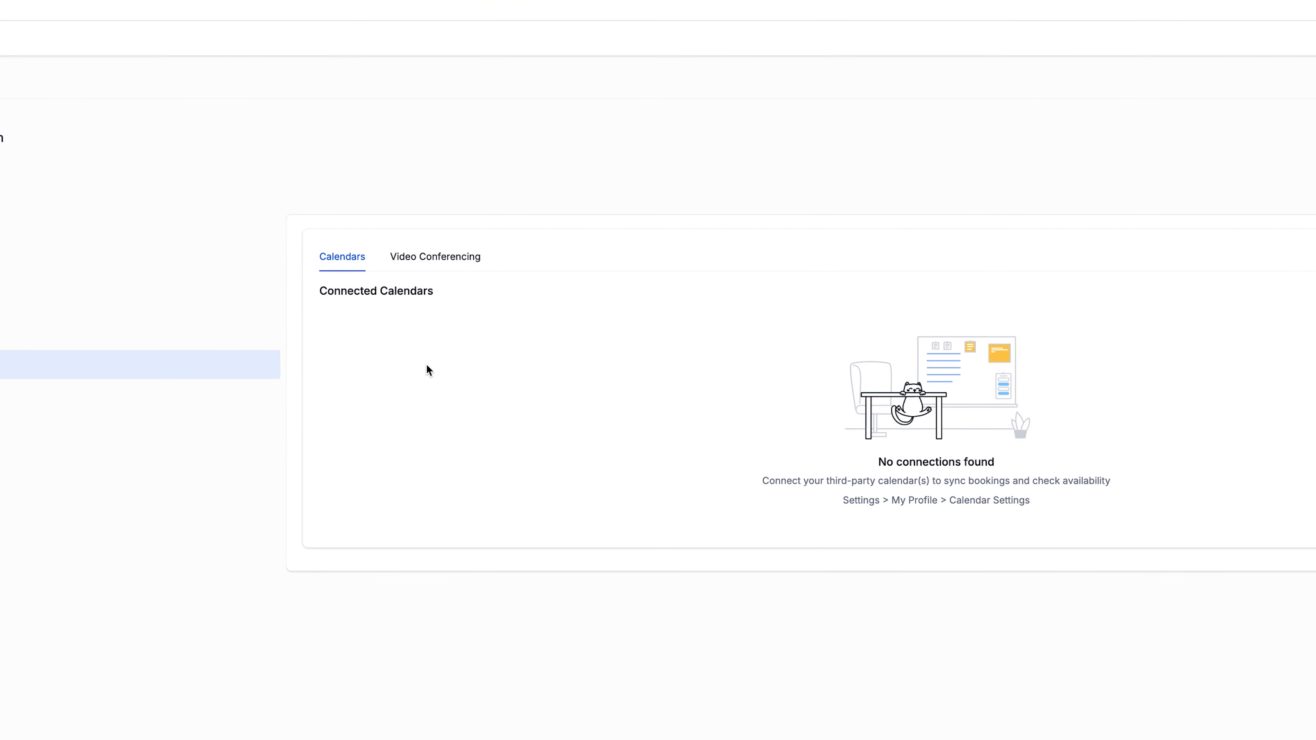
- Review the Calendars and Video Conferencing tabs of the calendar configuration
click(433, 257)
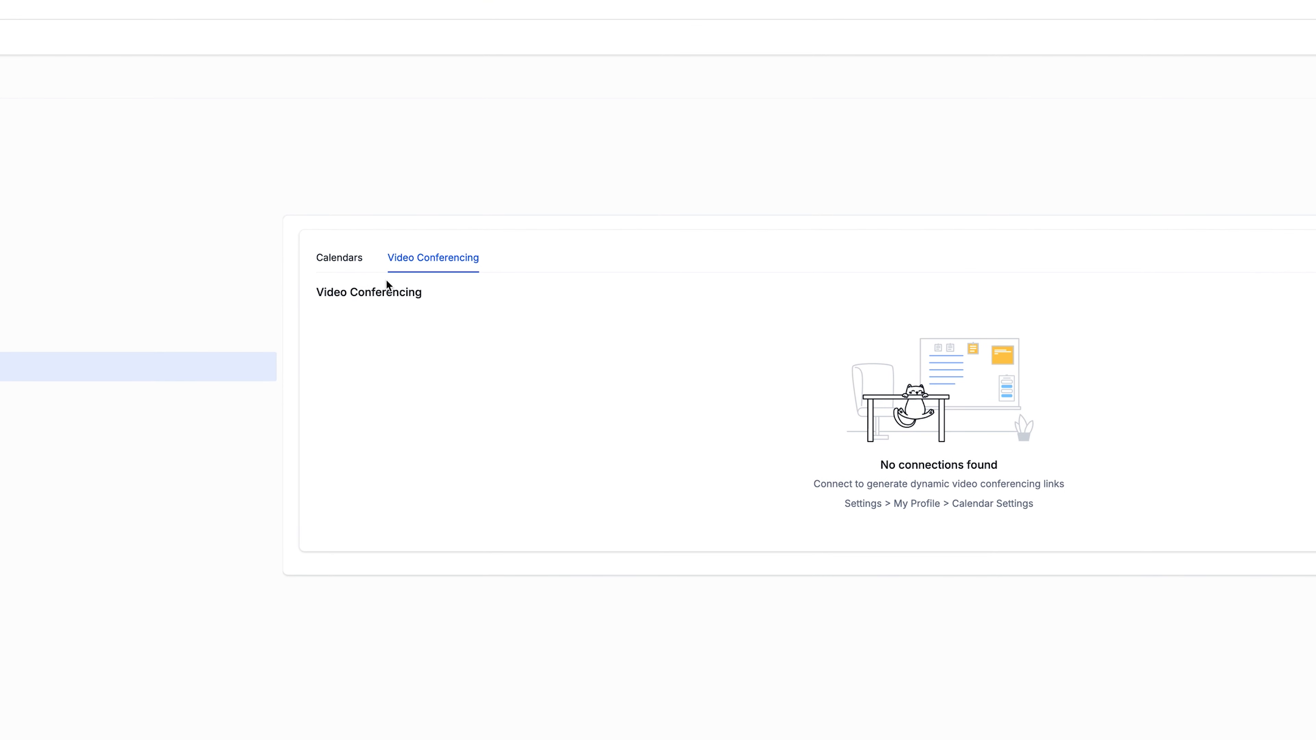
click(348, 271)
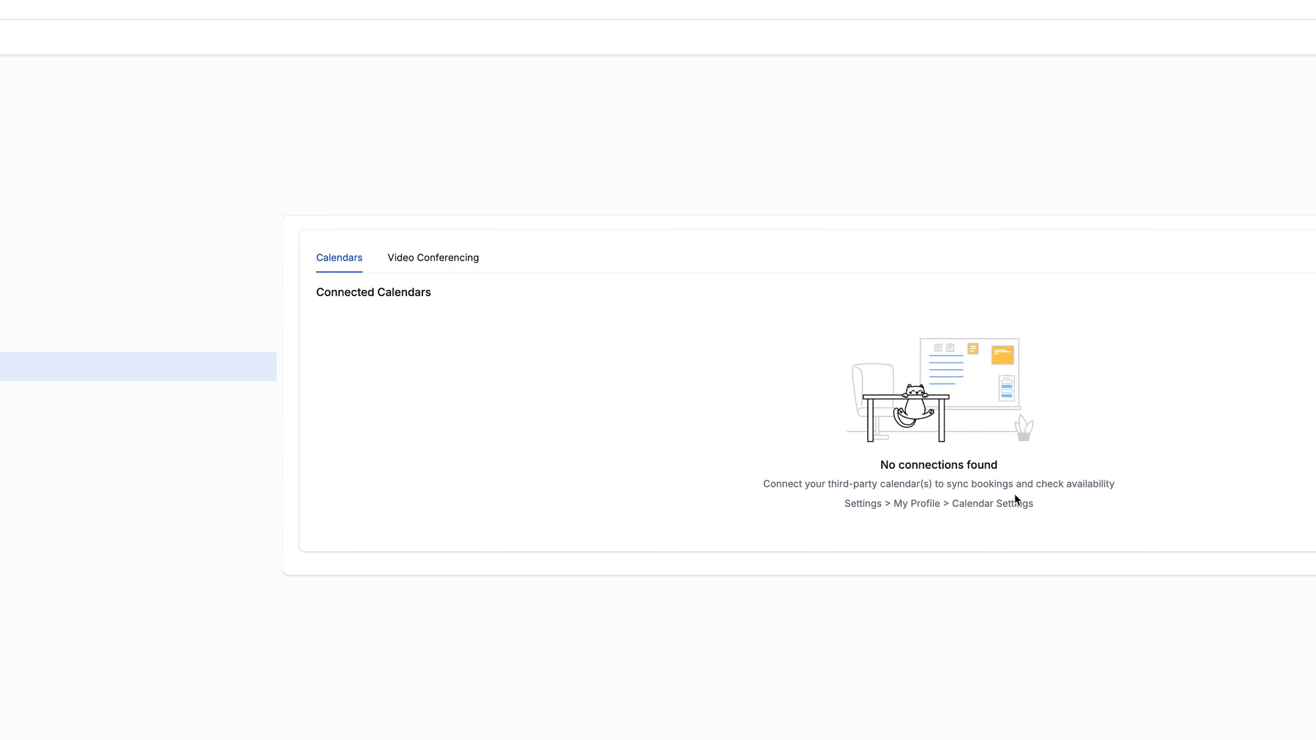
click(448, 266)
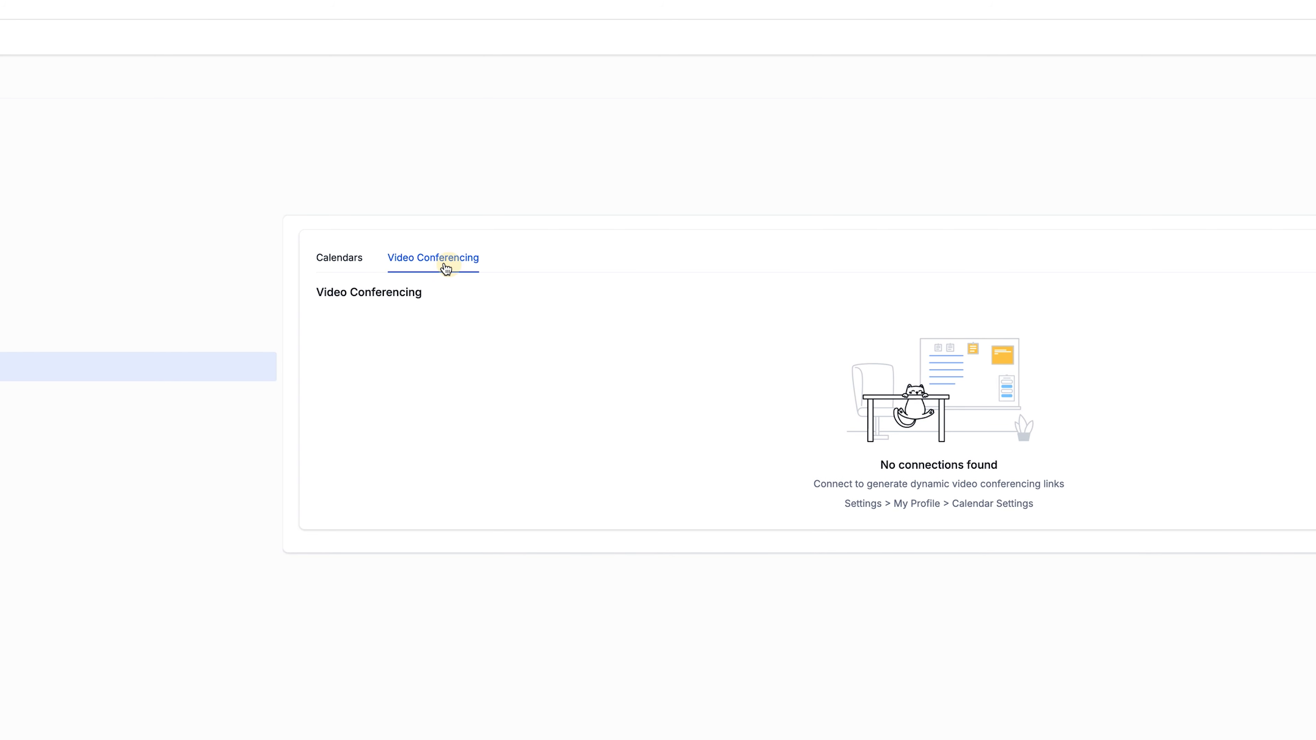
click(349, 269)
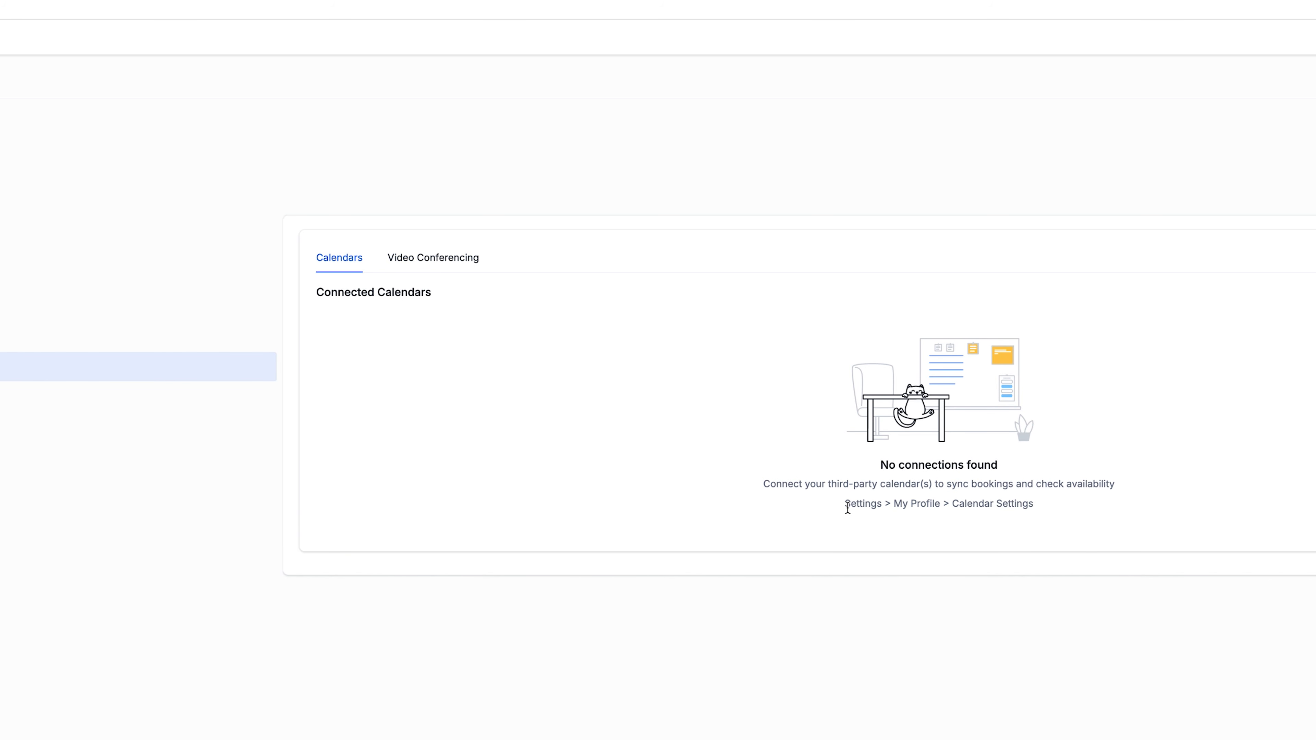
drag(848, 508, 1040, 505)
click(1040, 505)
click(440, 270)
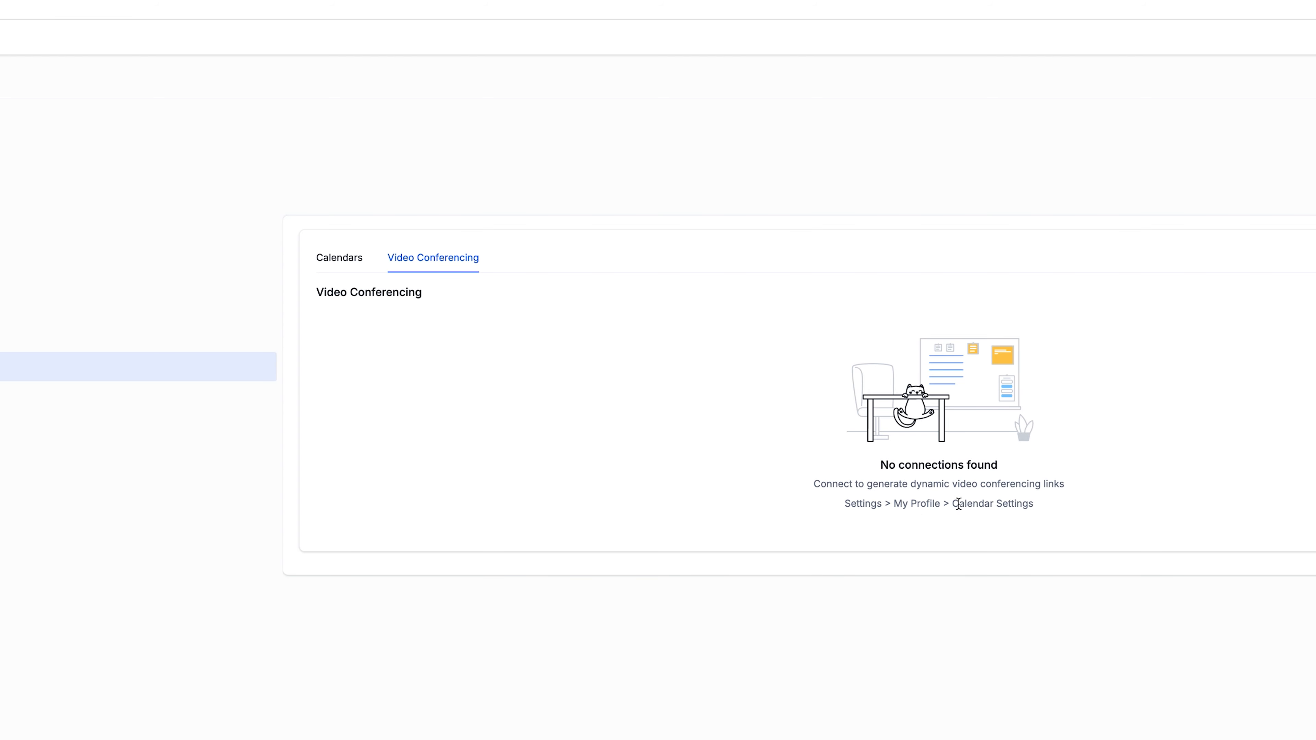
drag(958, 504, 1031, 504)
click(1039, 510)
click(353, 262)
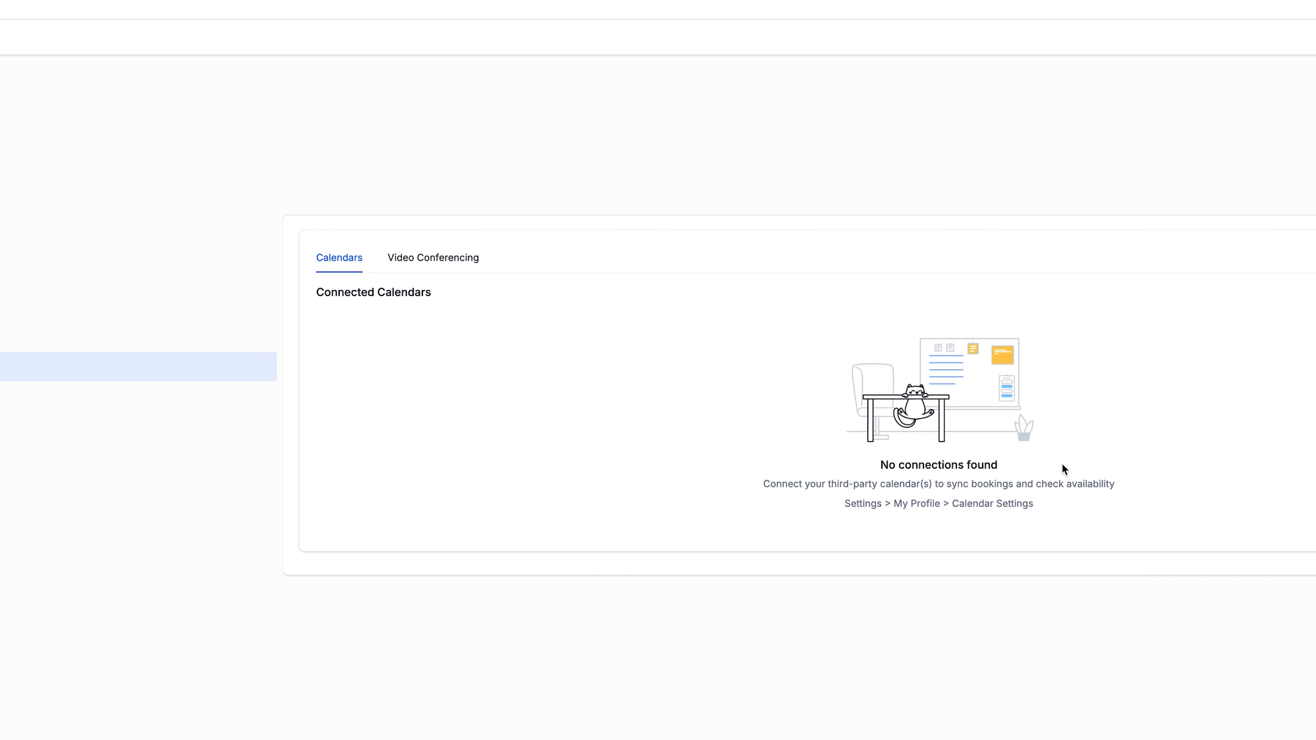